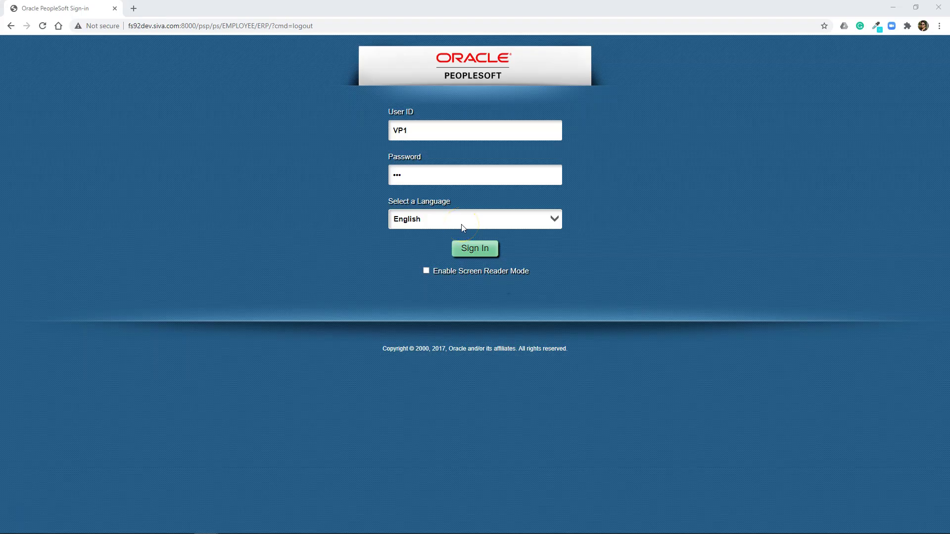
Step: Sign in and go to the General Ledger Definition setup page
left_click(462, 248)
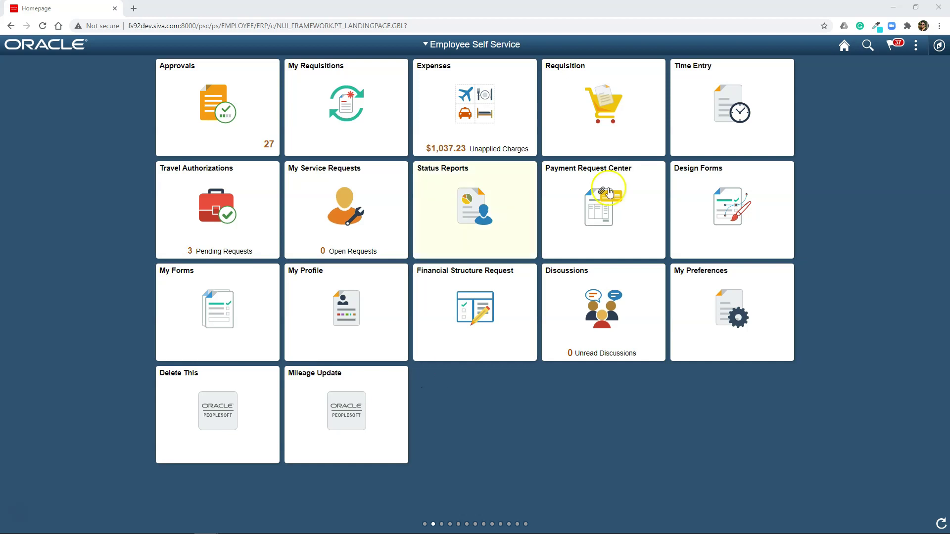
left_click(939, 45)
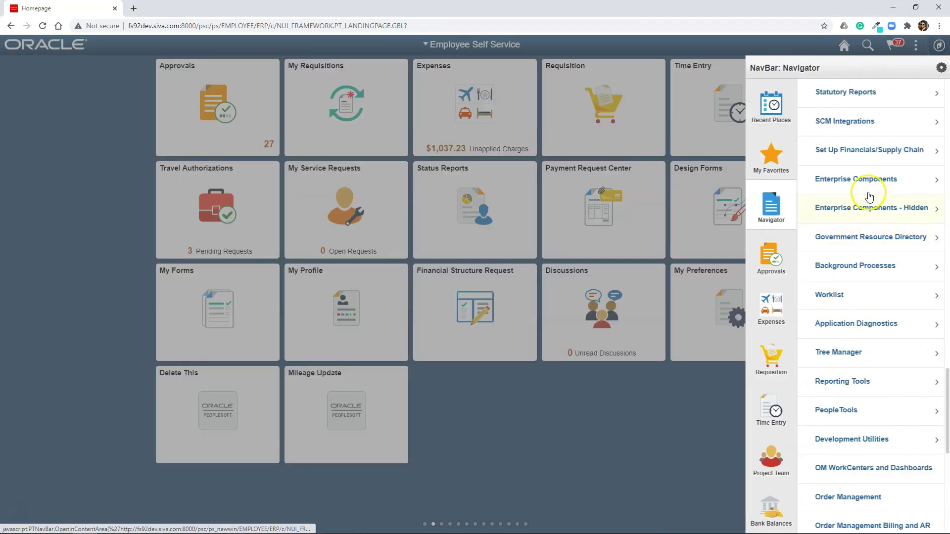
left_click(860, 154)
left_click(854, 207)
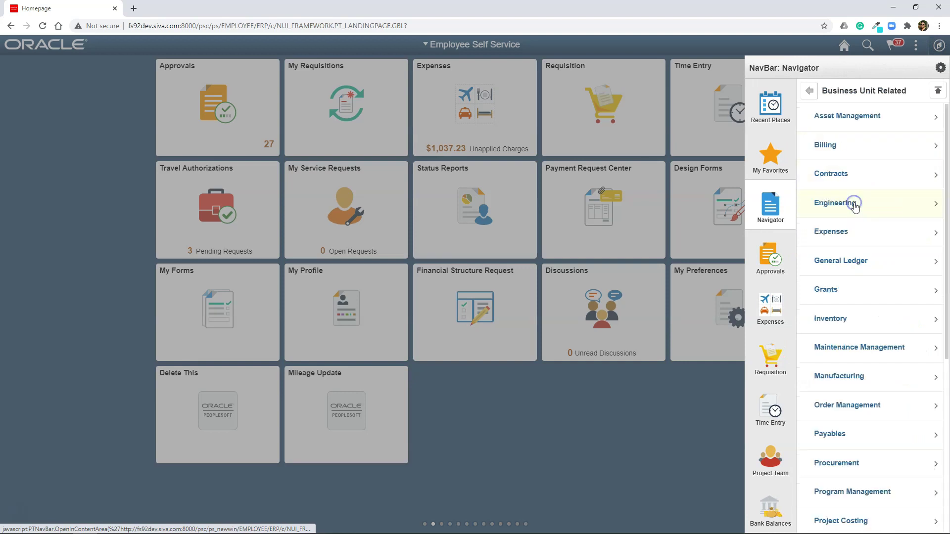
left_click(856, 251)
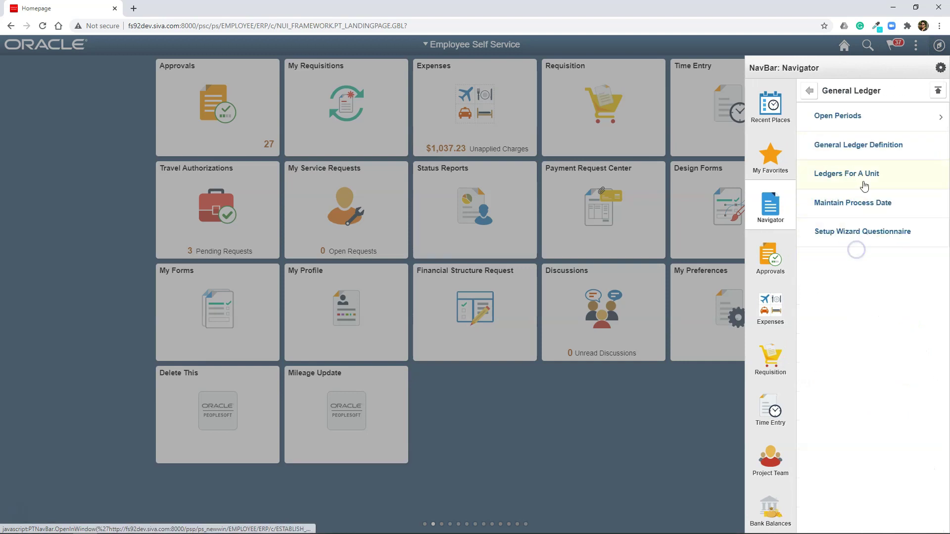
left_click(855, 147)
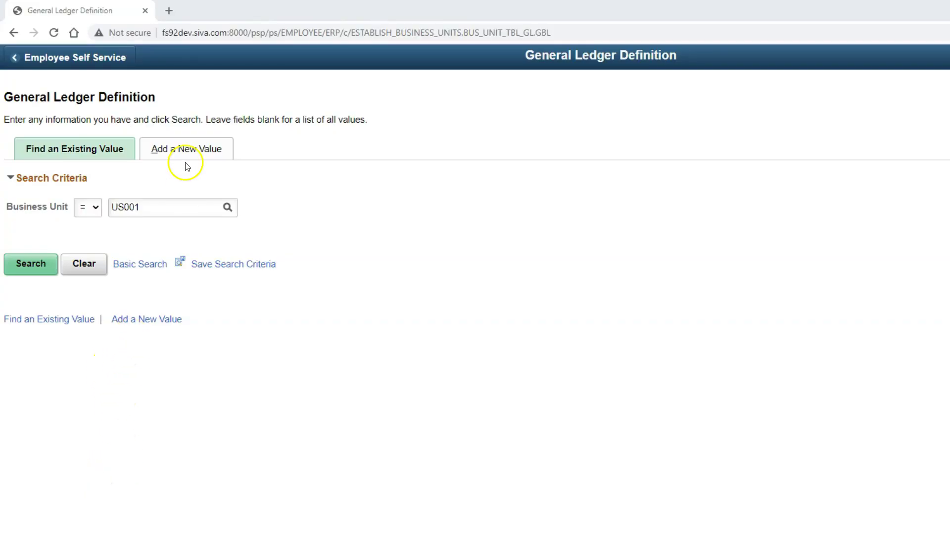
Step: Start adding a new business unit with code MAX01
left_click(185, 154)
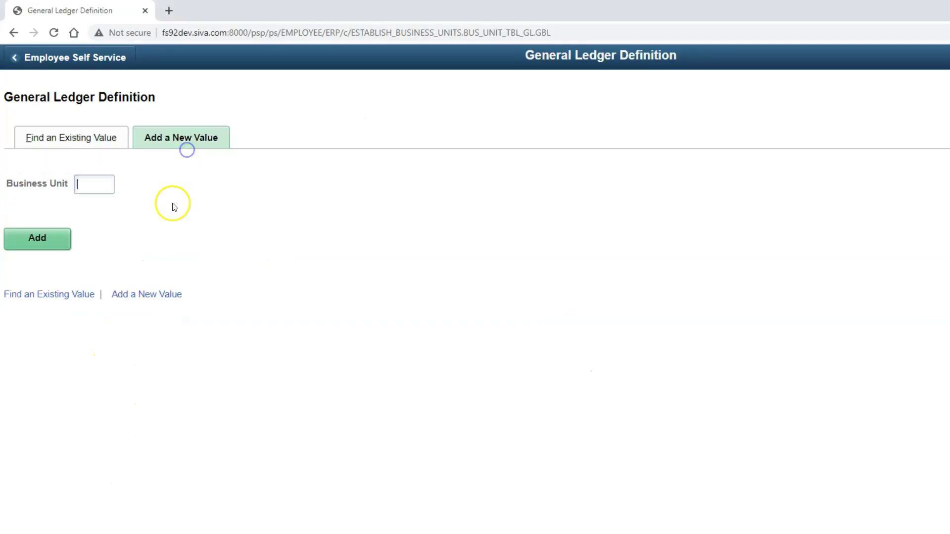
left_click(102, 187)
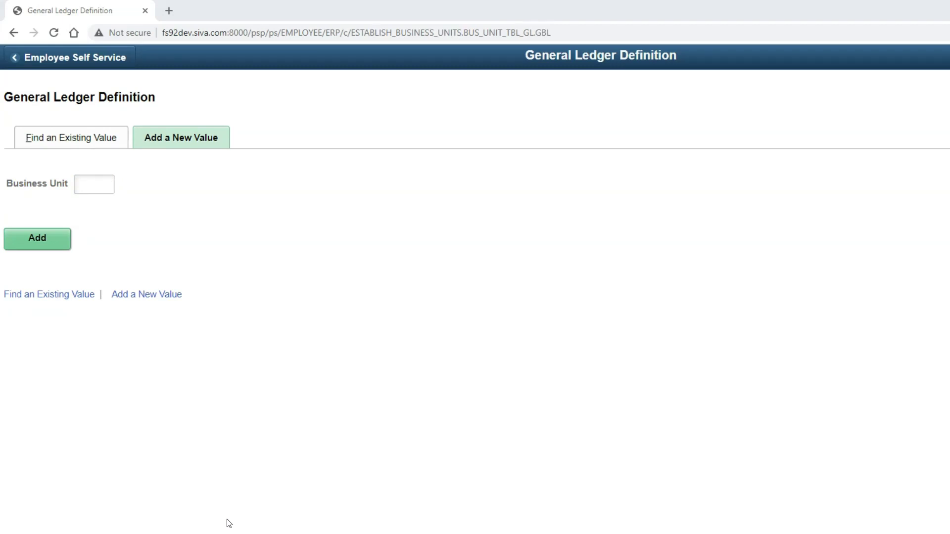
left_click(213, 501)
left_click(94, 181)
type("MAX01")
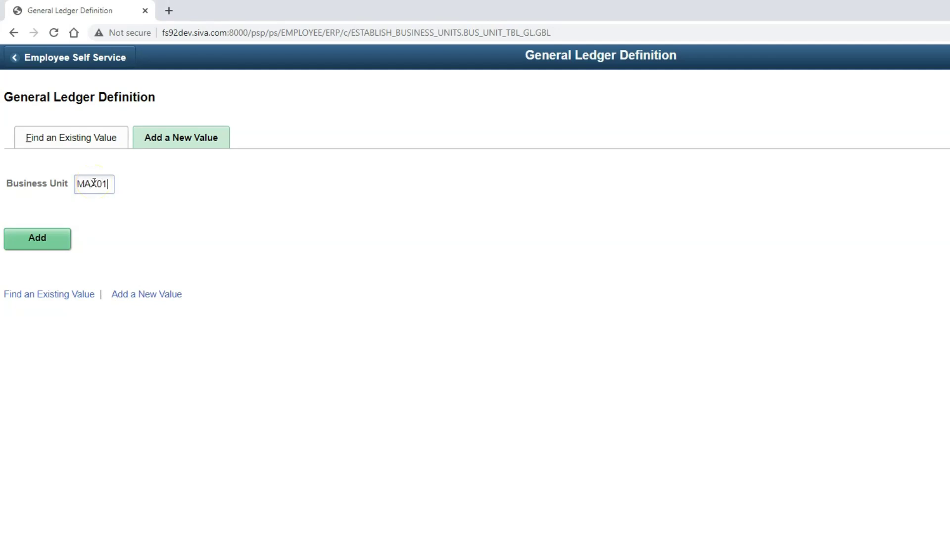
Step: Add MAX01 with description and short description Max and base currency USD
left_click(58, 239)
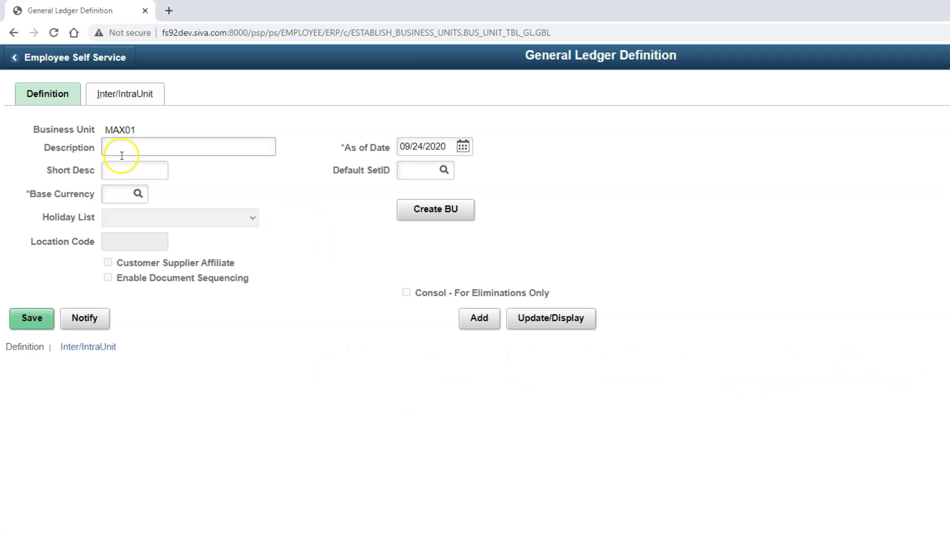
left_click(121, 151)
type("Max")
left_click(121, 169)
type("Max")
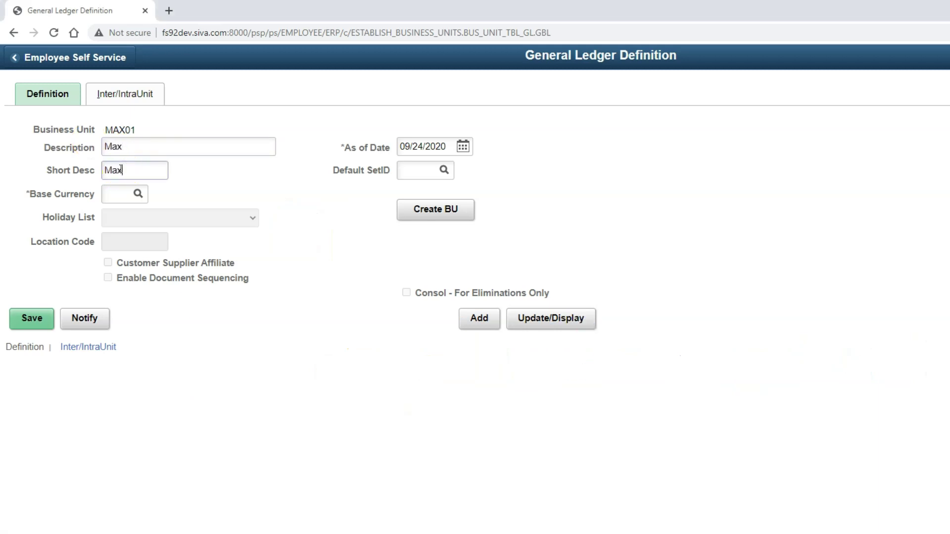
left_click(121, 193)
type("USD")
key("Tab")
Step: Set the default SetID for MAX01 to SHARE
left_click_drag(442, 148, 381, 142)
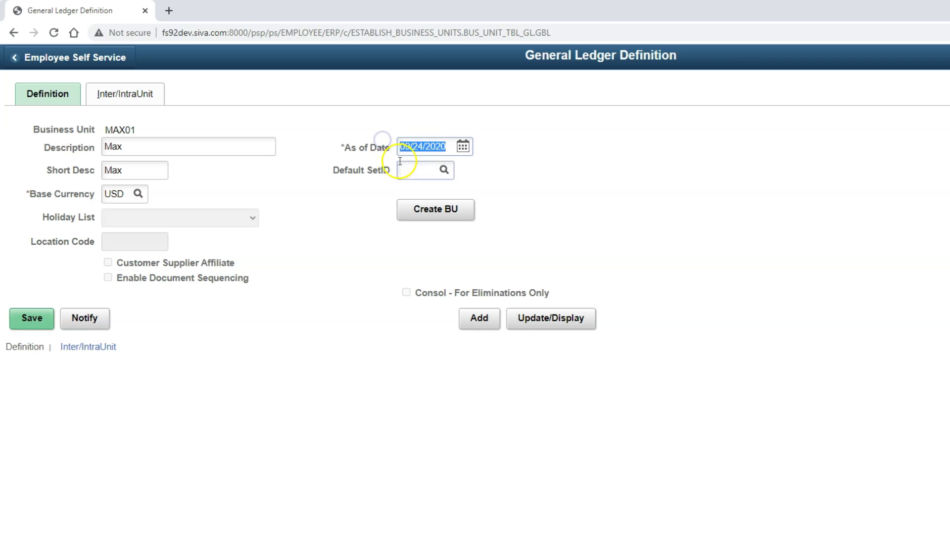
double_click(380, 172)
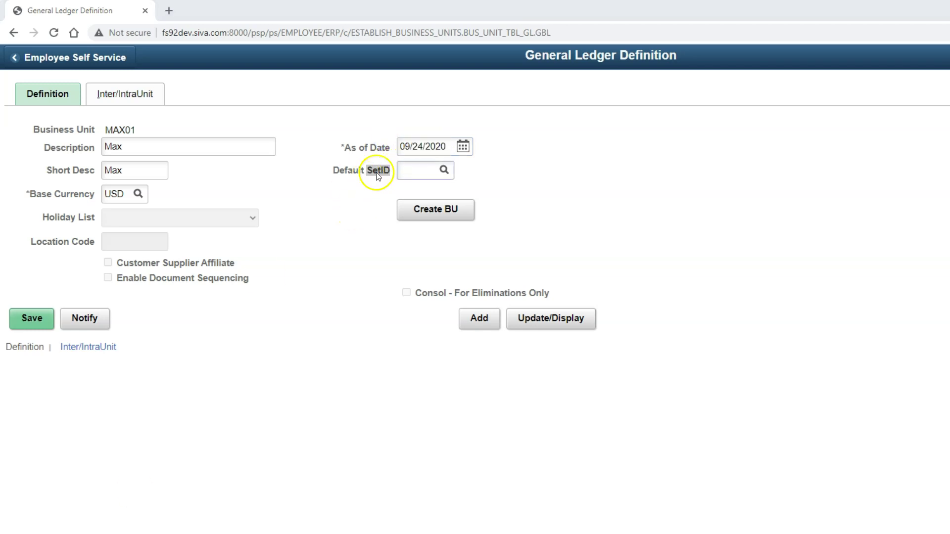
double_click(379, 171)
left_click(424, 174)
left_click(424, 171)
type("SHARE")
left_click(422, 192)
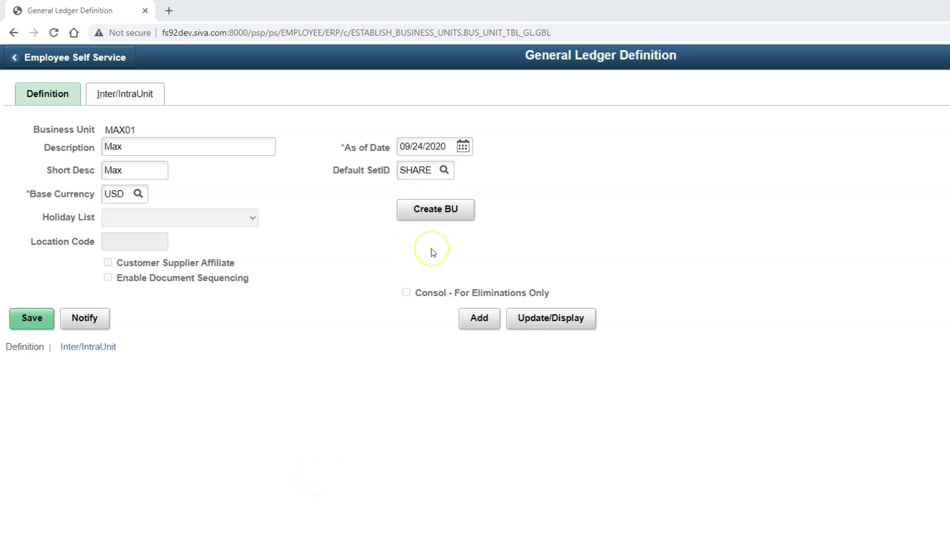
Step: Create the MAX01 business unit and review its journal options
left_click(439, 213)
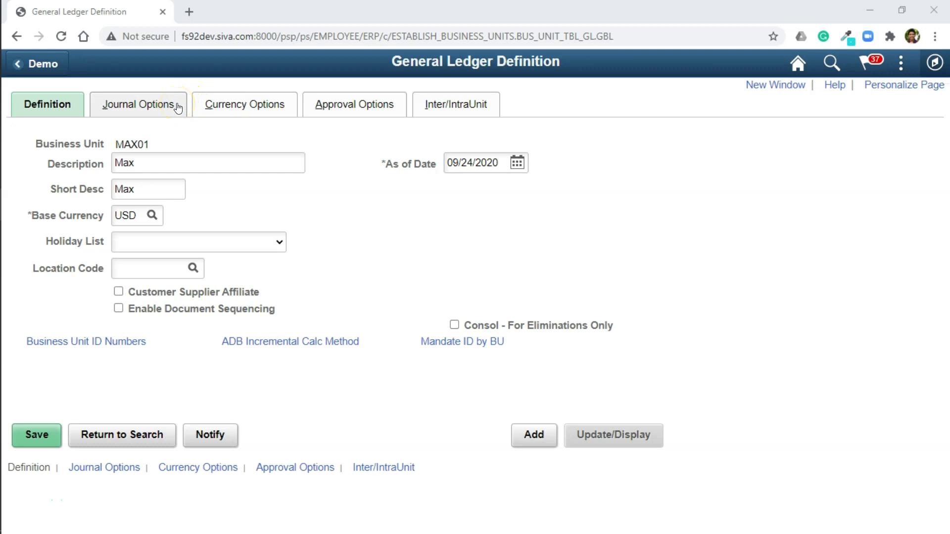
left_click(126, 106)
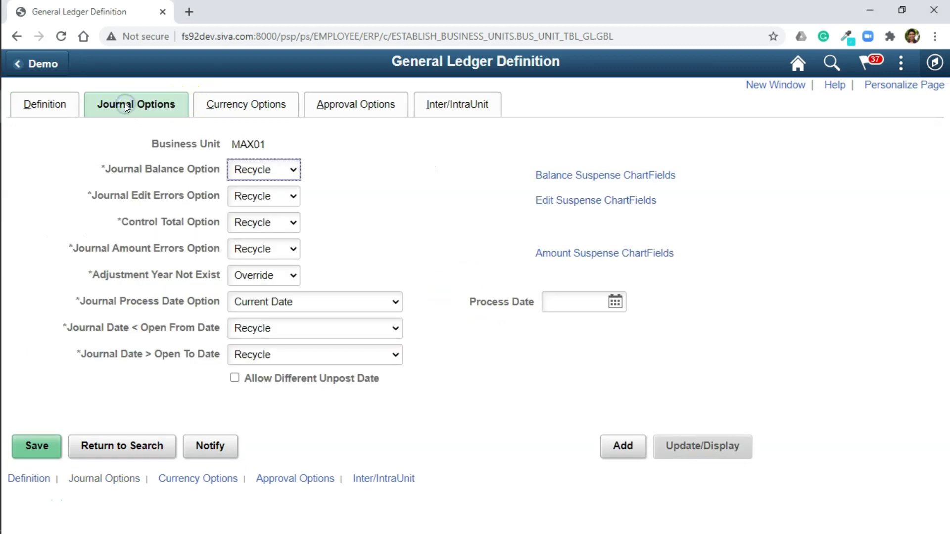
left_click(60, 305)
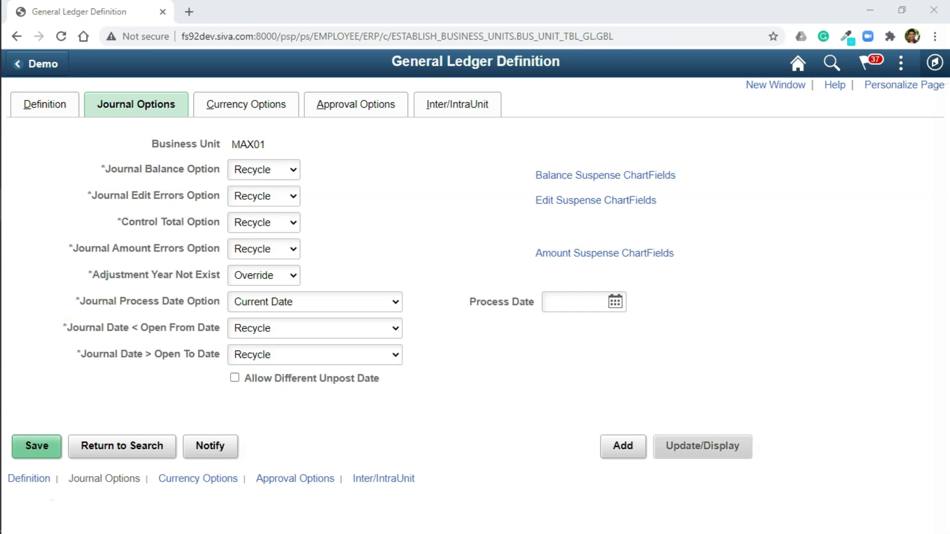
left_click(59, 304)
left_click(235, 138)
Step: Check MAX01's currency and approval options, then save the business unit definition
left_click(240, 103)
left_click(327, 111)
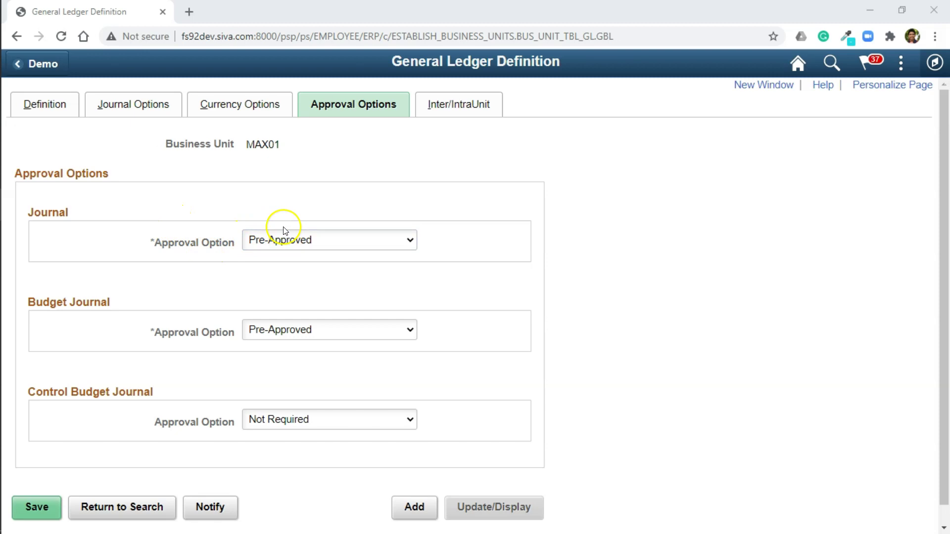
left_click(38, 505)
left_click(39, 505)
Step: Open PeopleTools TableSet Control and look up set control value MAX01
left_click(934, 63)
left_click(816, 233)
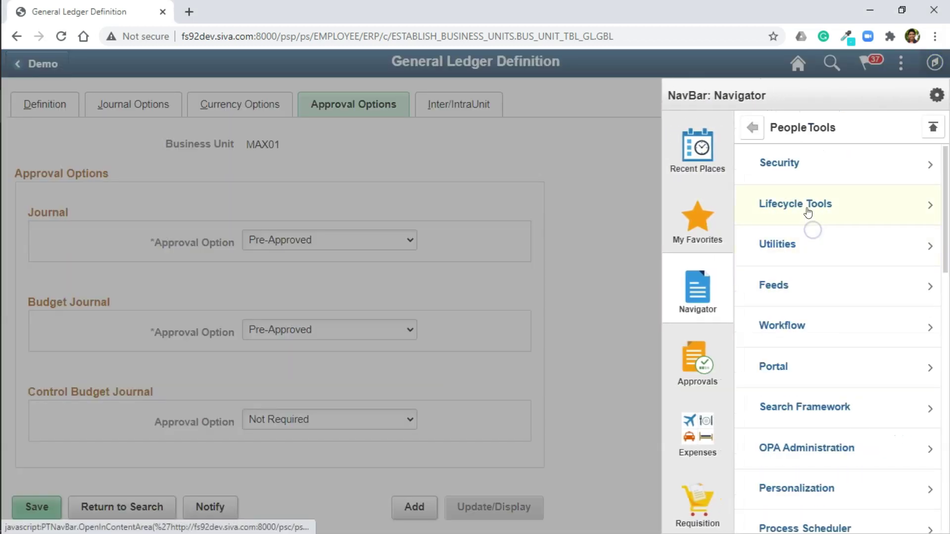
left_click(795, 244)
left_click(790, 163)
left_click(921, 382)
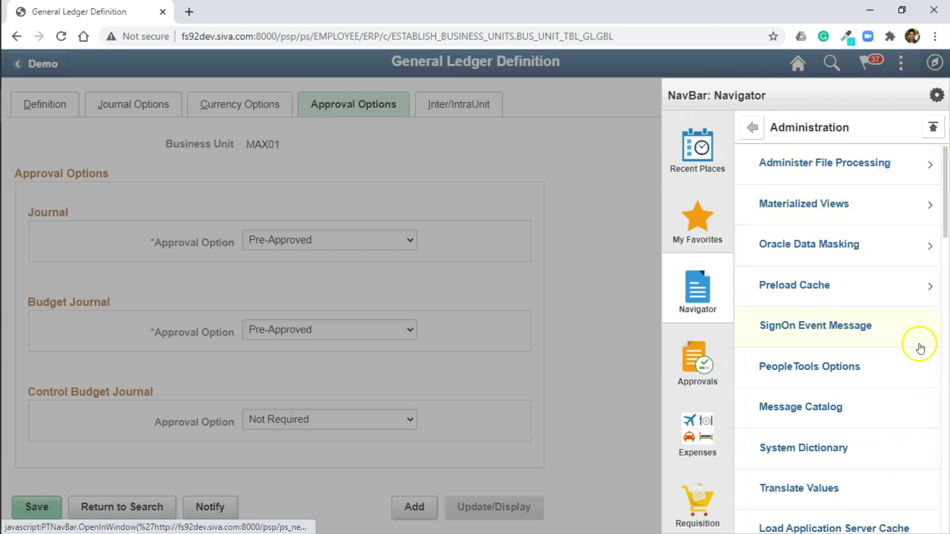
scroll(870, 406, "down", 10)
left_click(811, 425)
left_click(226, 201)
type(";m")
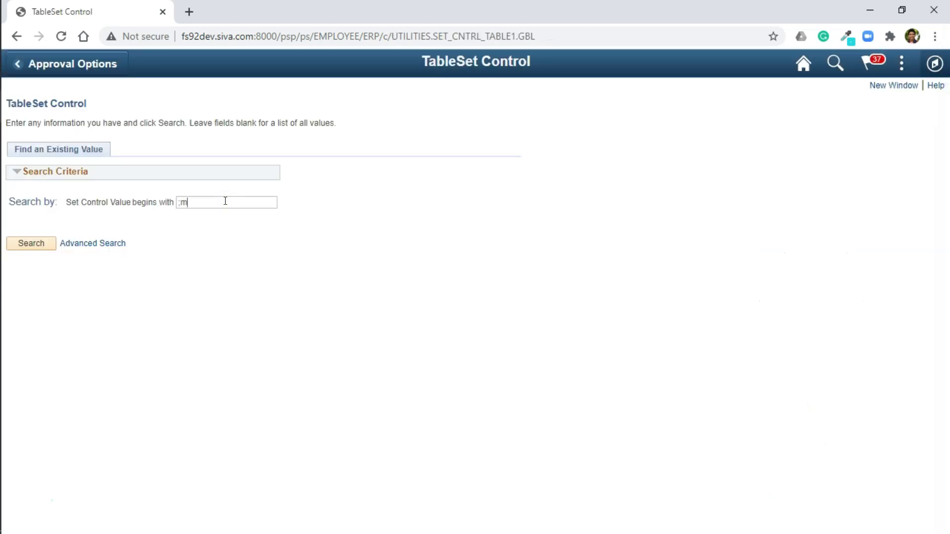
key("BackSpace")
key("BackSpace")
type("MAX01")
key("Return")
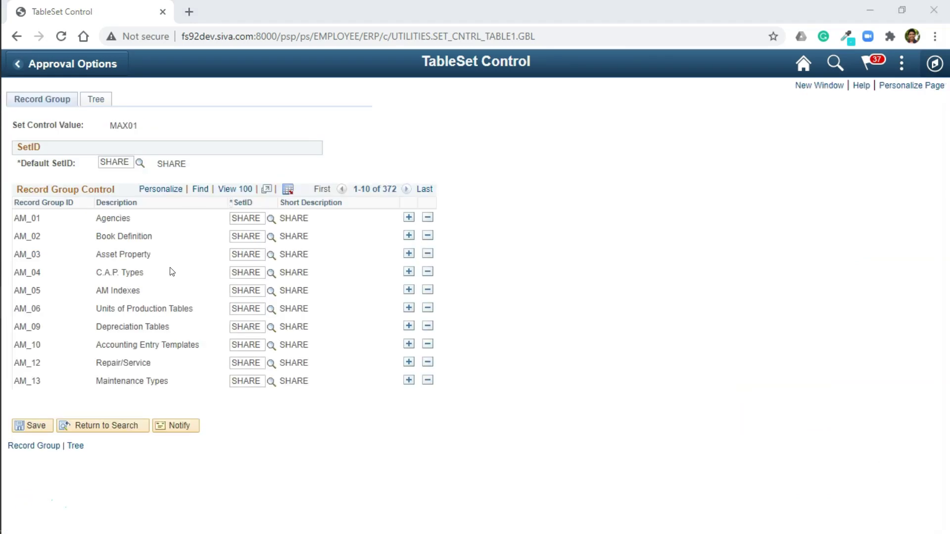
Step: Verify record groups like Agencies and FS_38 Supplier Tables are mapped to SetID SHARE
double_click(114, 163)
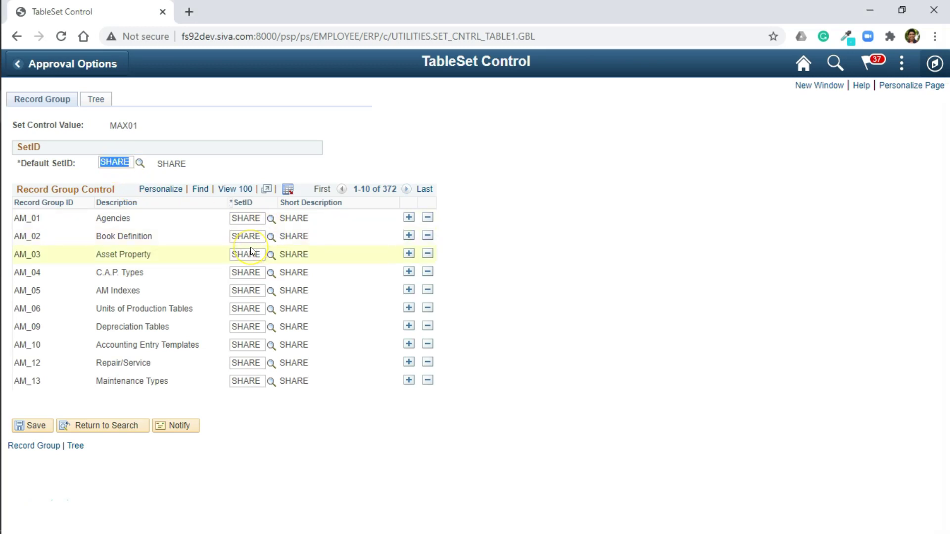
double_click(244, 218)
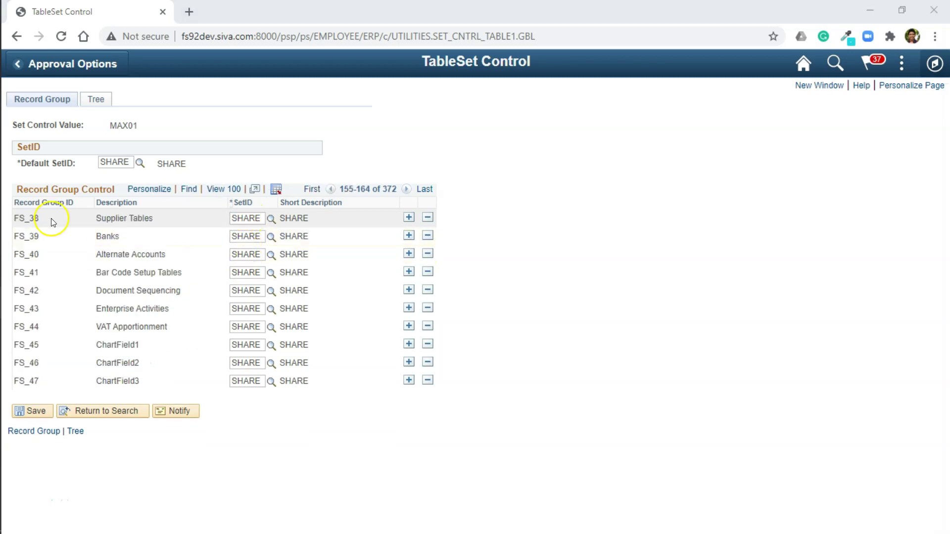
left_click_drag(50, 218, 4, 237)
left_click(5, 239)
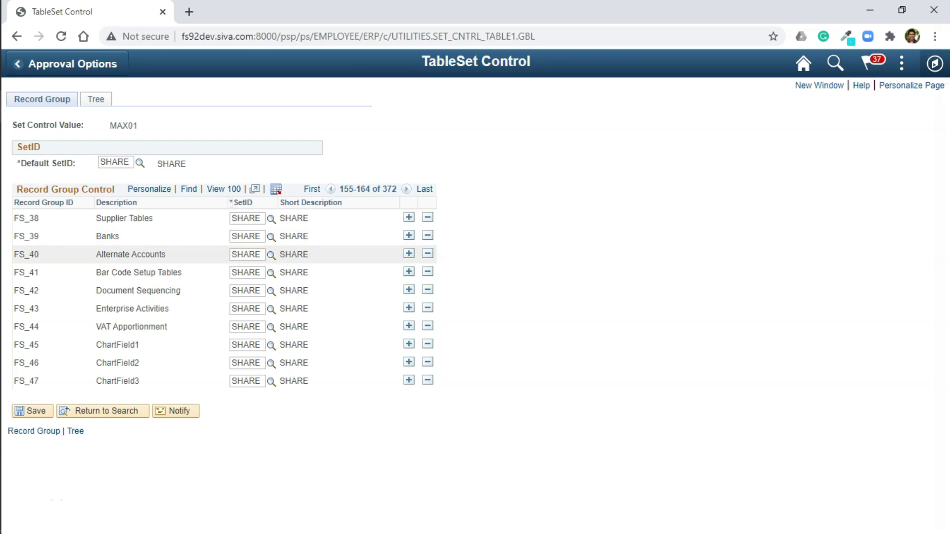
left_click_drag(154, 219, 103, 218)
left_click(243, 218)
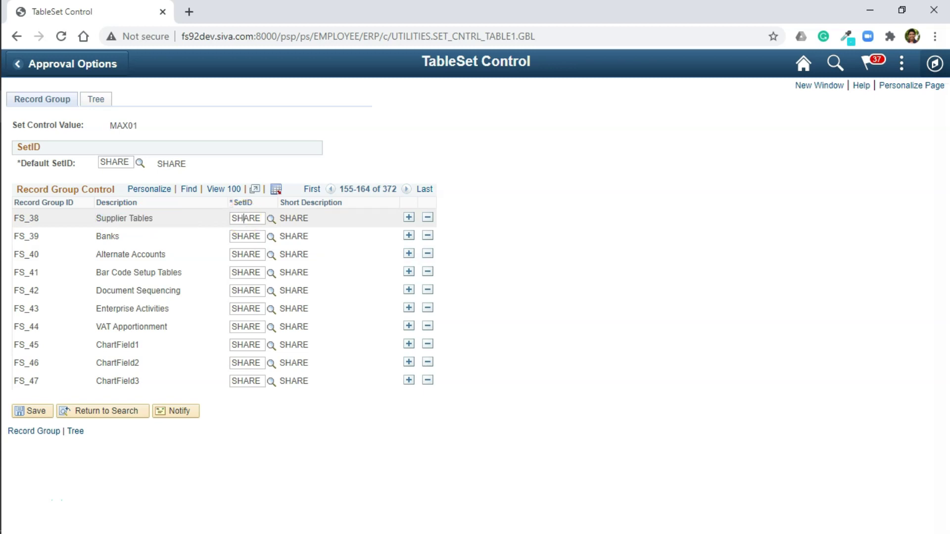
left_click(560, 276)
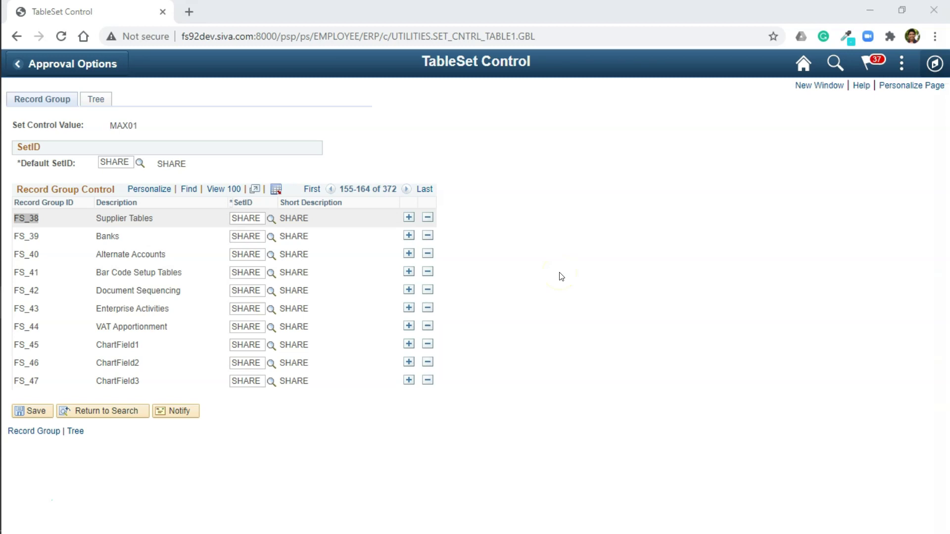
key("alt+Tab")
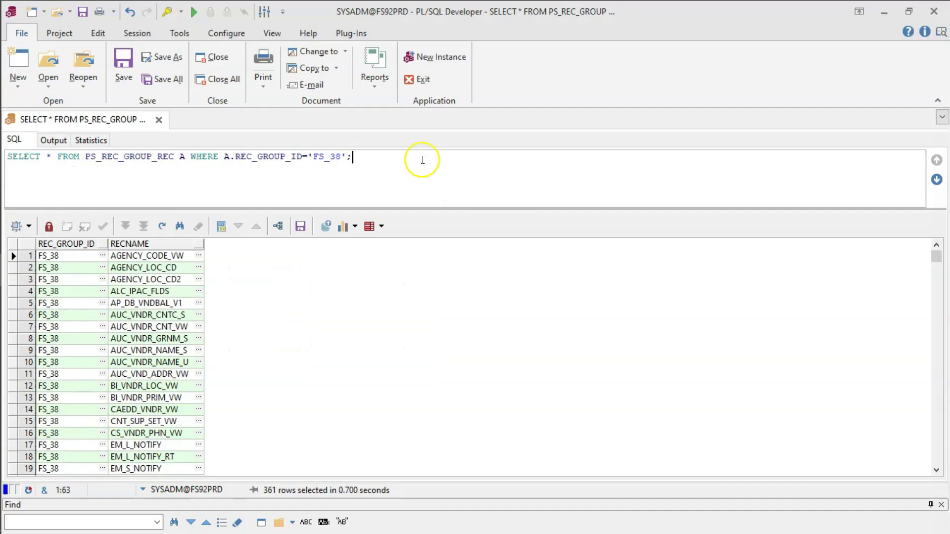
left_click_drag(368, 157, 4, 158)
Step: Confirm the Banks record group for MAX01 also uses SetID SHARE
key("alt+Tab")
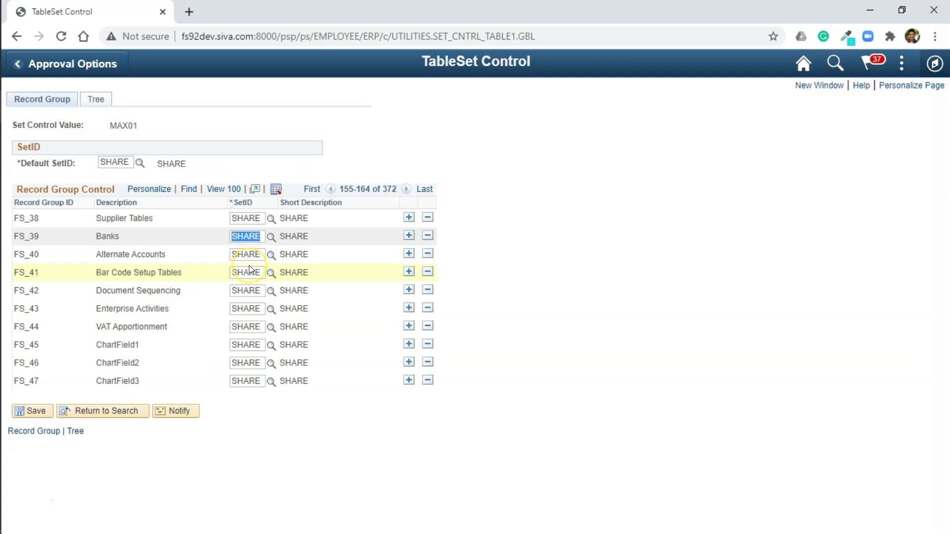
left_click(250, 268)
double_click(245, 238)
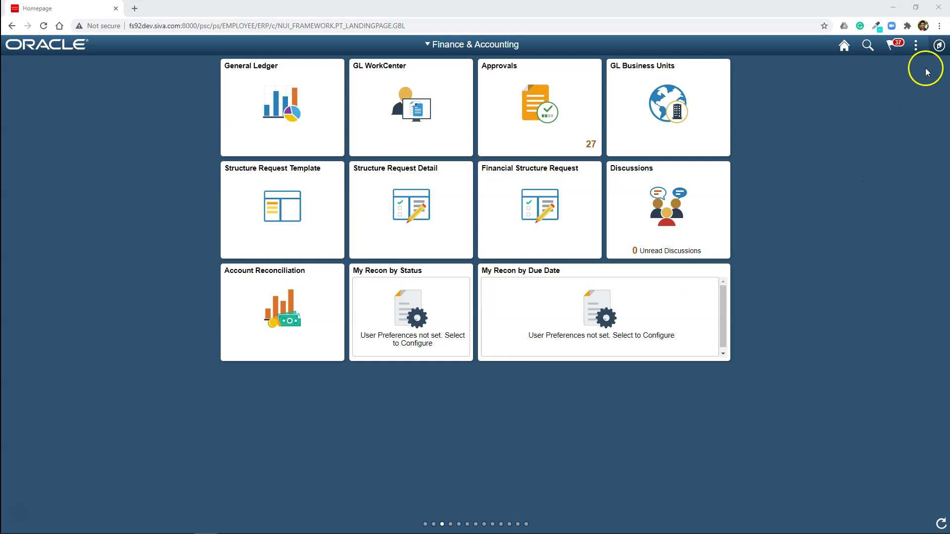
Step: Open the Standard ChartField Configuration page under Design ChartFields
left_click(938, 46)
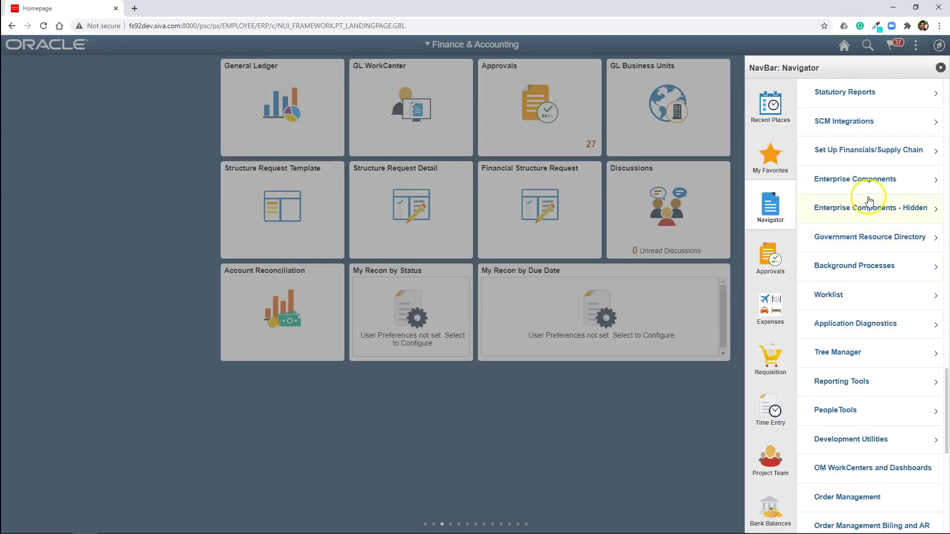
left_click(860, 150)
left_click(869, 231)
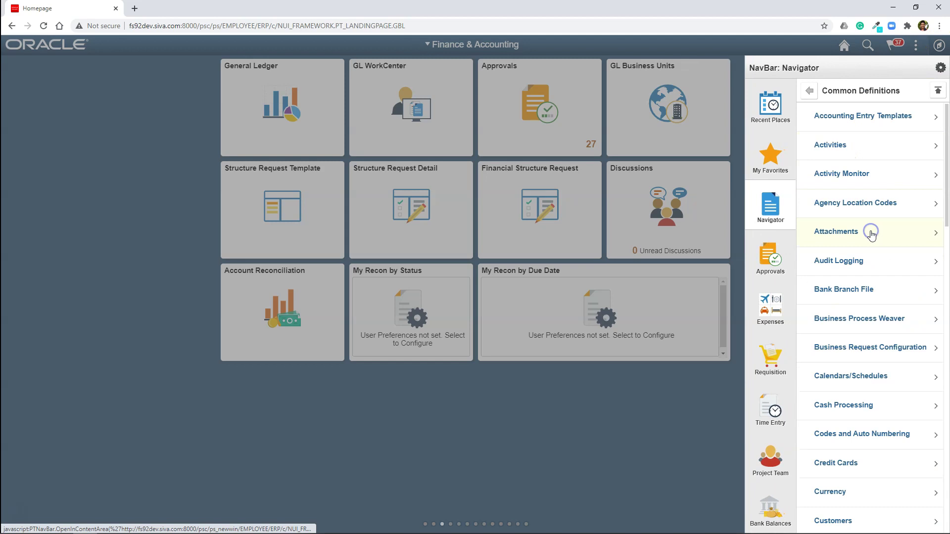
scroll(861, 346, "down", 5)
left_click(842, 284)
left_click(822, 120)
left_click(846, 119)
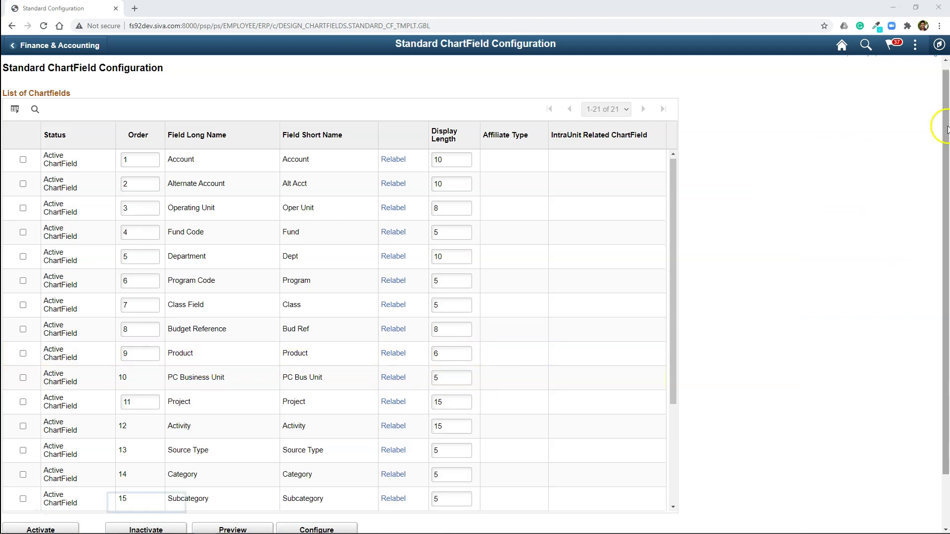
Step: Go to Advanced ChartField Configuration to list active ChartFields like ACCOUNT, DEPTID and PROJECT_ID
scroll(940, 144, "down", 1)
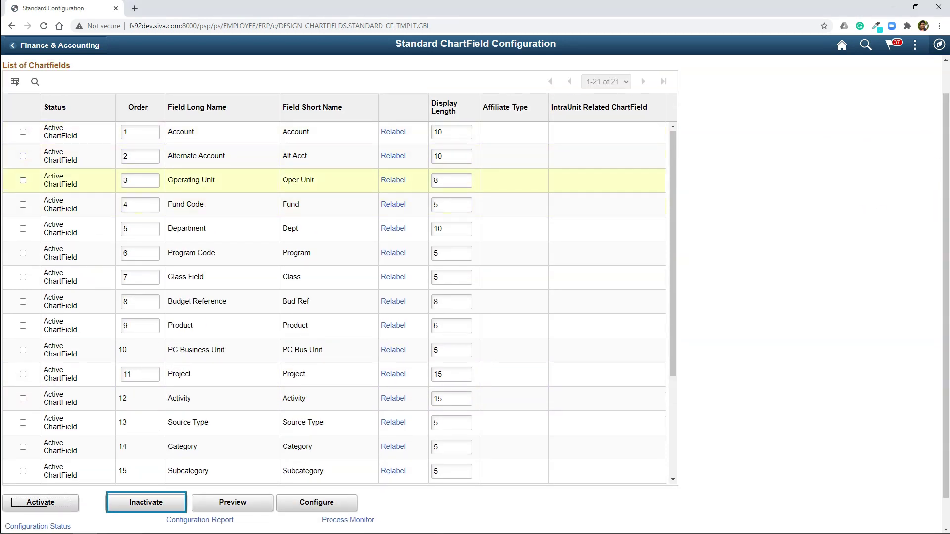
left_click(393, 131)
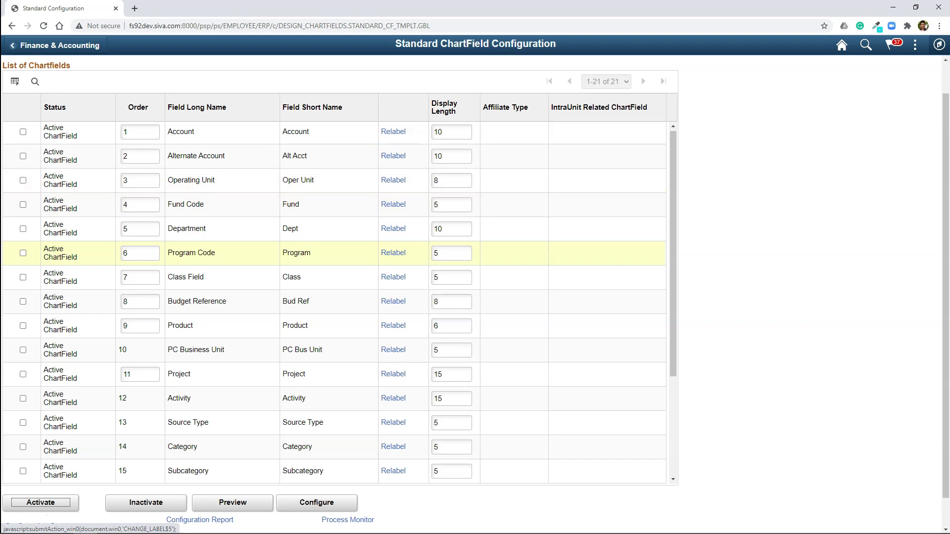
left_click(939, 45)
left_click(909, 212)
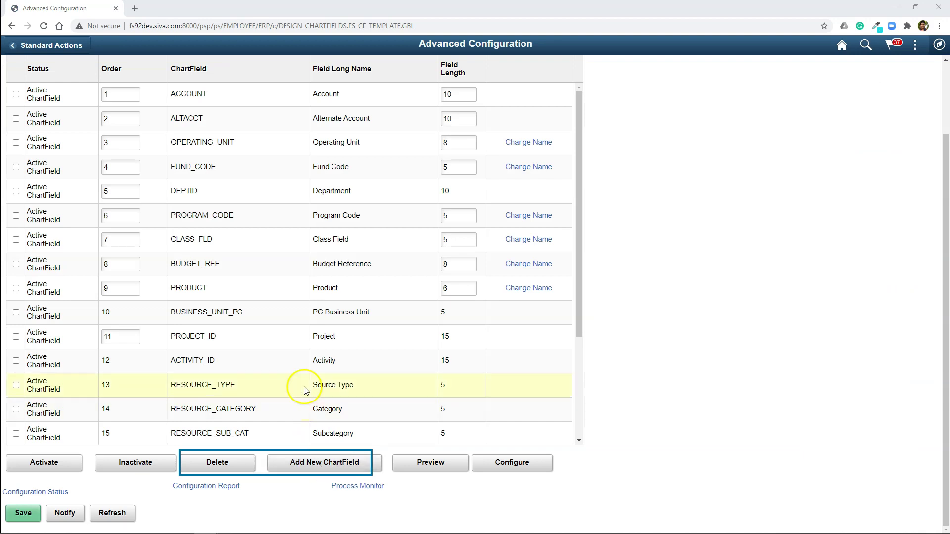
scroll(305, 391, "up", 2)
scroll(424, 363, "down", 1)
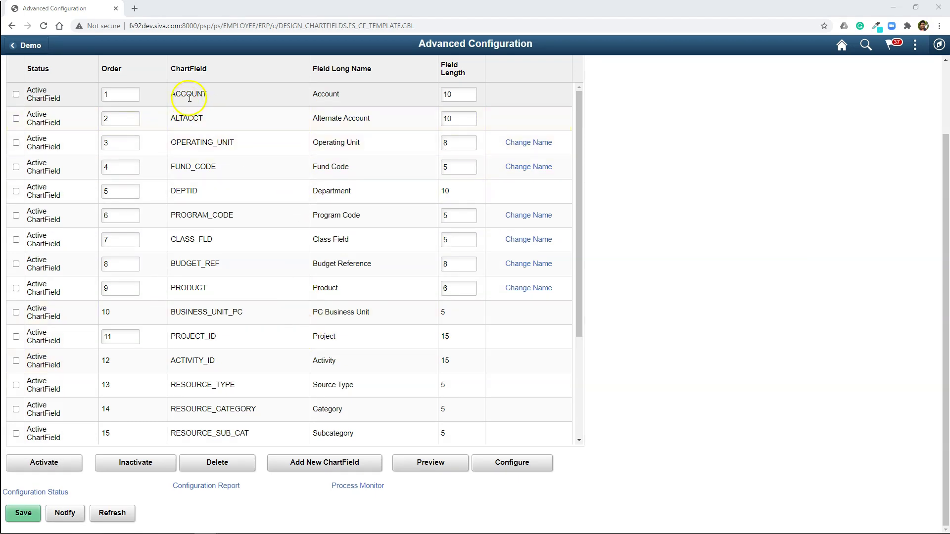
double_click(189, 94)
double_click(191, 190)
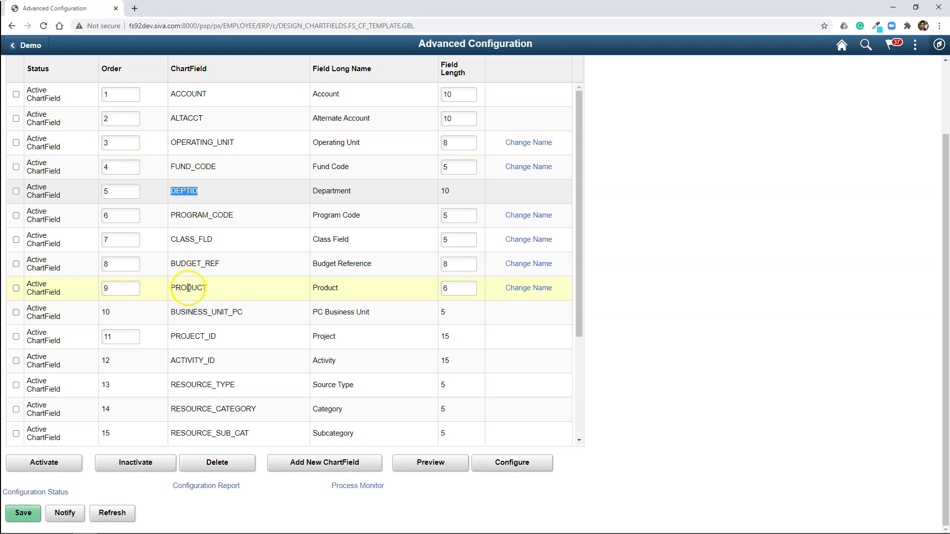
double_click(189, 288)
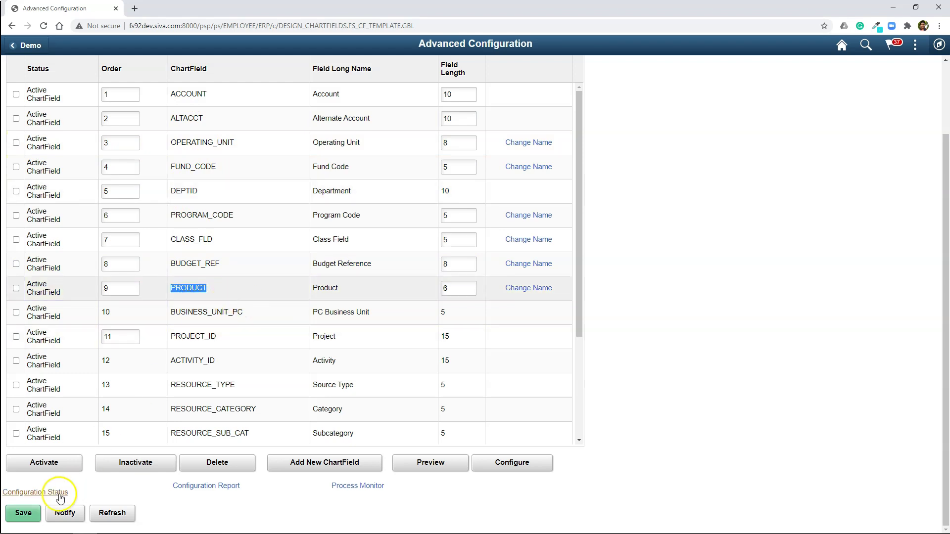
left_click(23, 513)
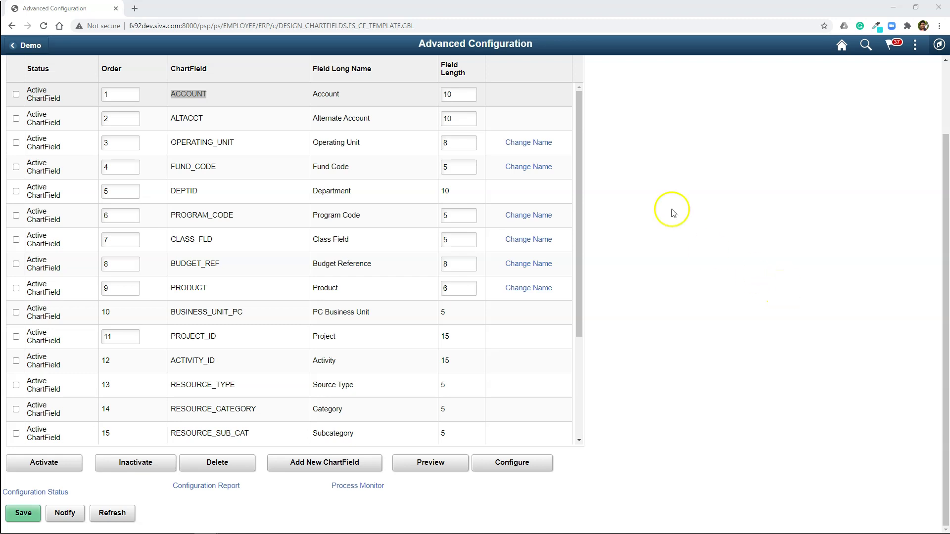
Step: Choose Define Values under Design ChartFields in the navigator
left_click(939, 44)
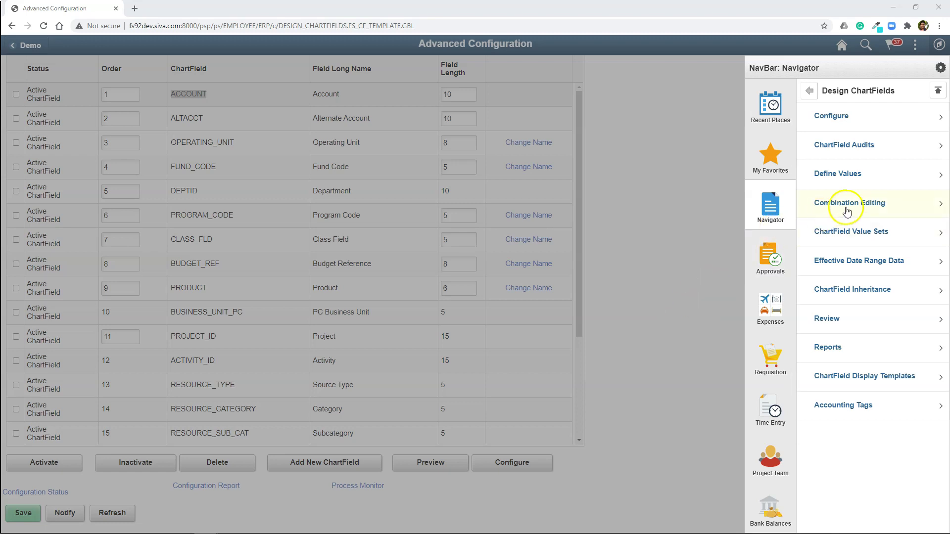
left_click(840, 178)
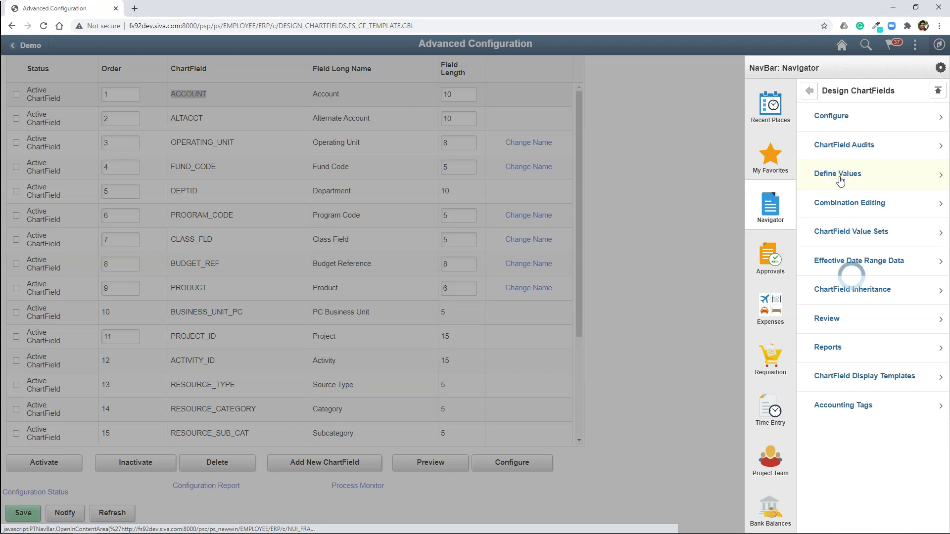
Step: Start a new SHARE Account ChartField value with ID MAXCASH
left_click(842, 151)
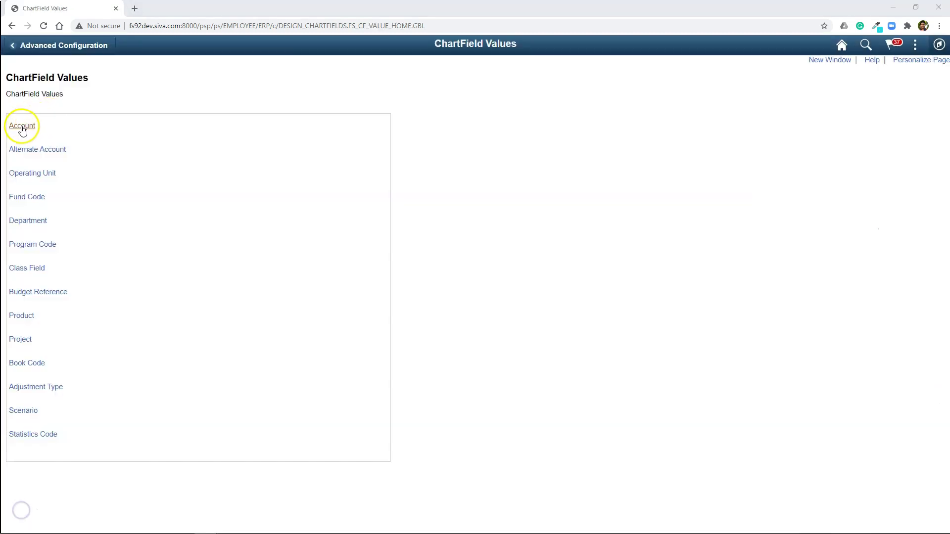
left_click(21, 127)
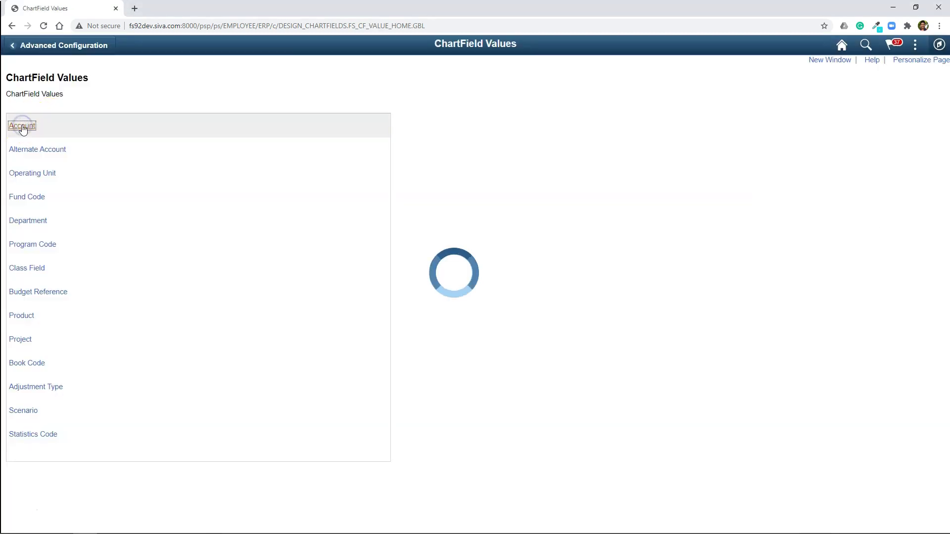
left_click_drag(184, 164, 106, 162)
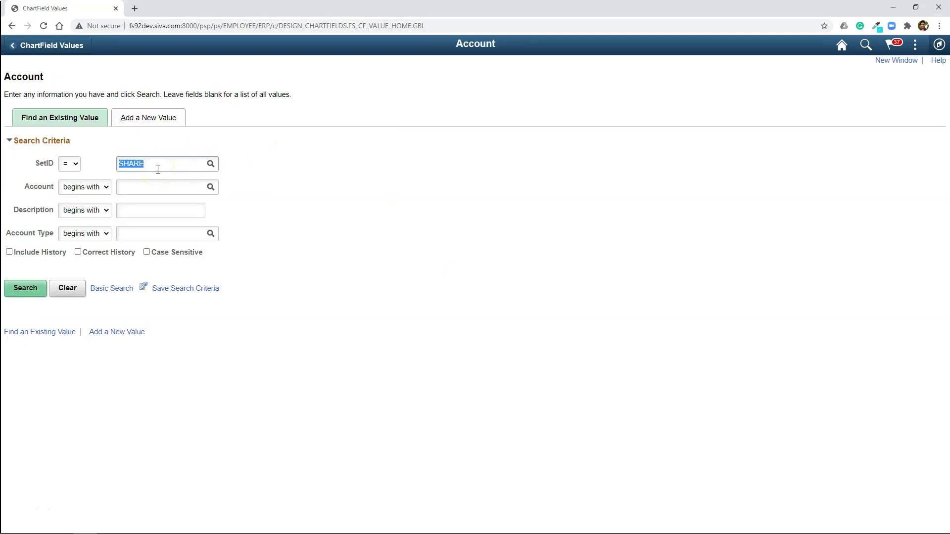
left_click(144, 118)
left_click(173, 211)
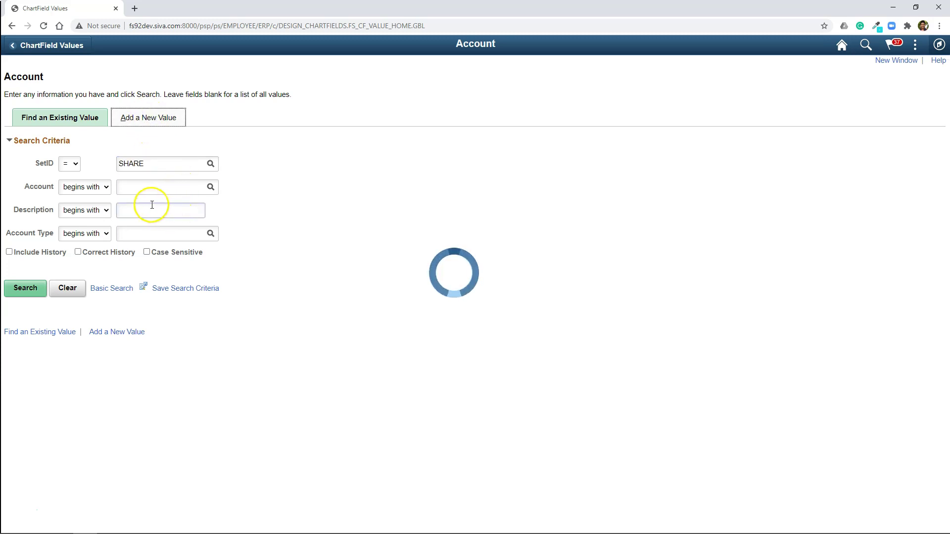
left_click(69, 169)
type("MAXCASH")
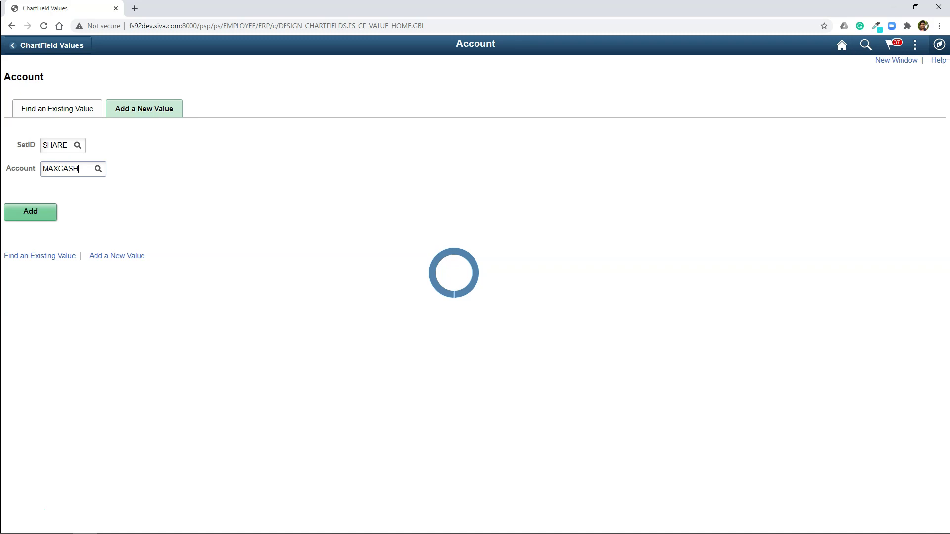
Step: Describe MAXCASH as Max Cash Account, short description Cash, type Asset, and save
left_click(155, 176)
type("Max Cash Account")
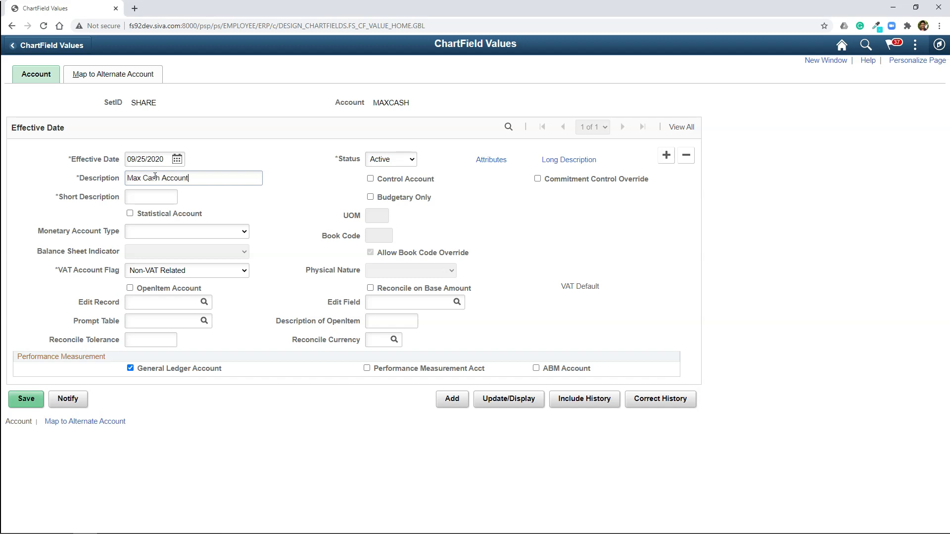
left_click(158, 195)
type("Cash")
left_click(171, 232)
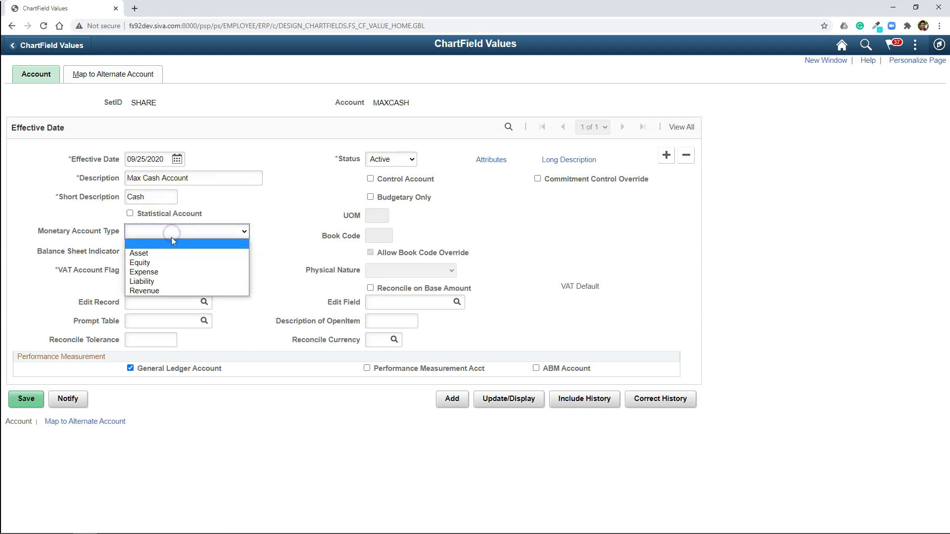
left_click(165, 254)
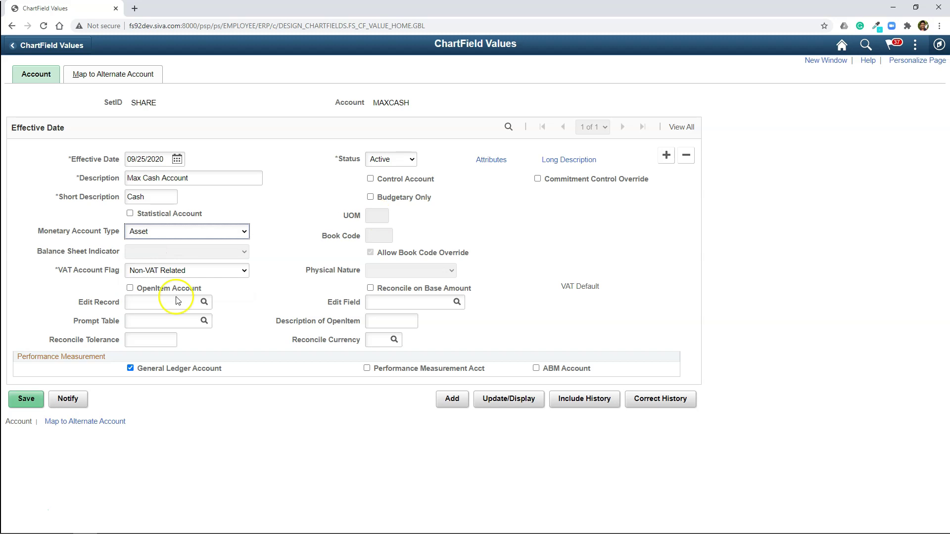
left_click(25, 399)
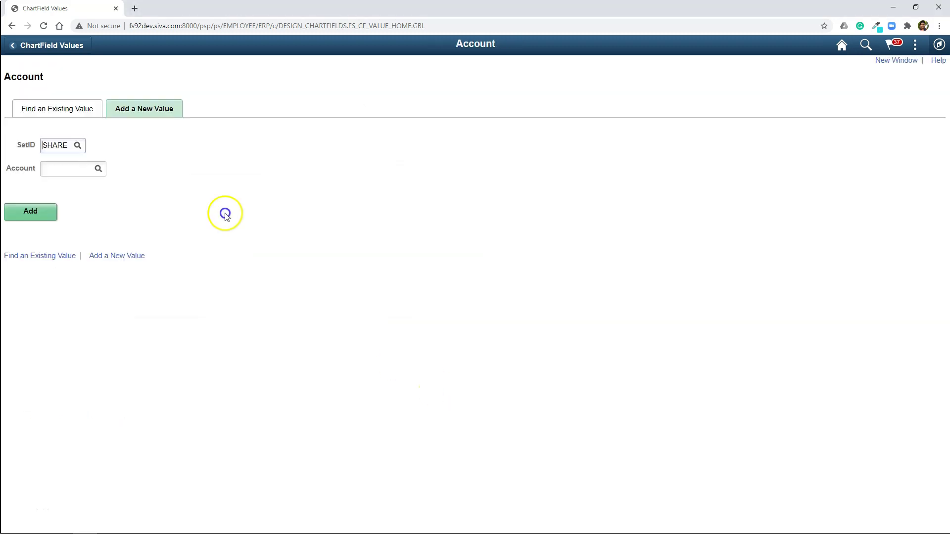
Step: Add account MAXREV with the description Max Revenue
left_click(69, 171)
type("MAXREV")
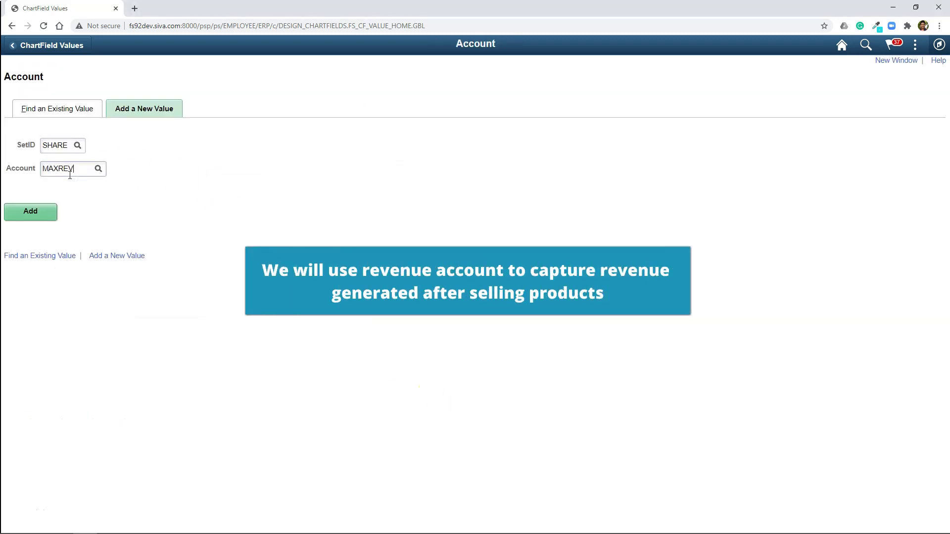
key("Return")
left_click(141, 184)
type("Max Revenue")
Step: Copy the description into the short description, set type Revenue, and save MAXREV
left_click_drag(199, 178, 60, 177)
key("ctrl+c")
left_click(133, 198)
key("ctrl+v")
left_click(192, 233)
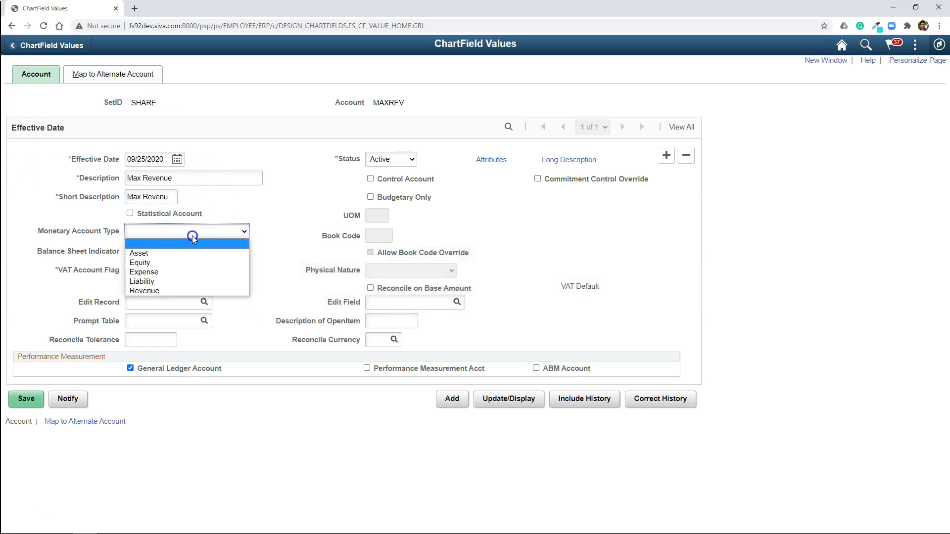
left_click(149, 290)
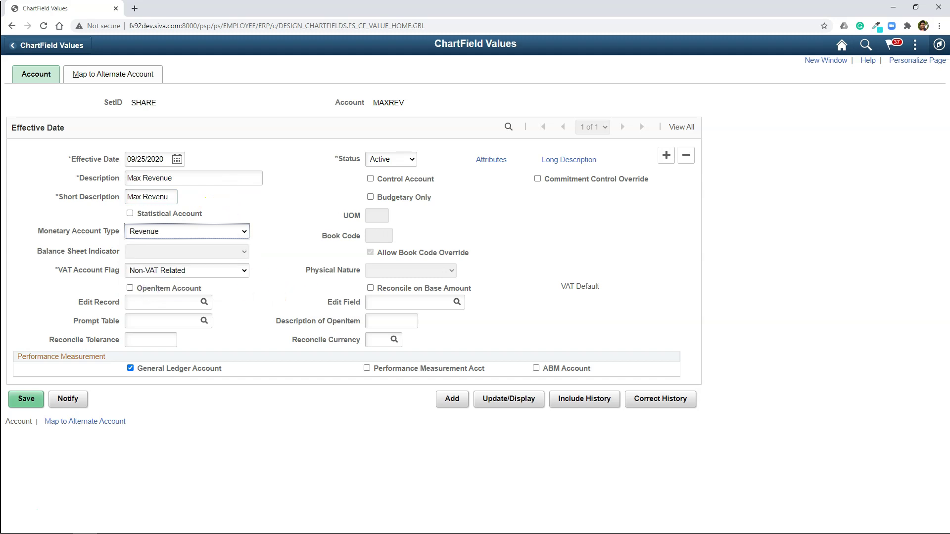
left_click(27, 400)
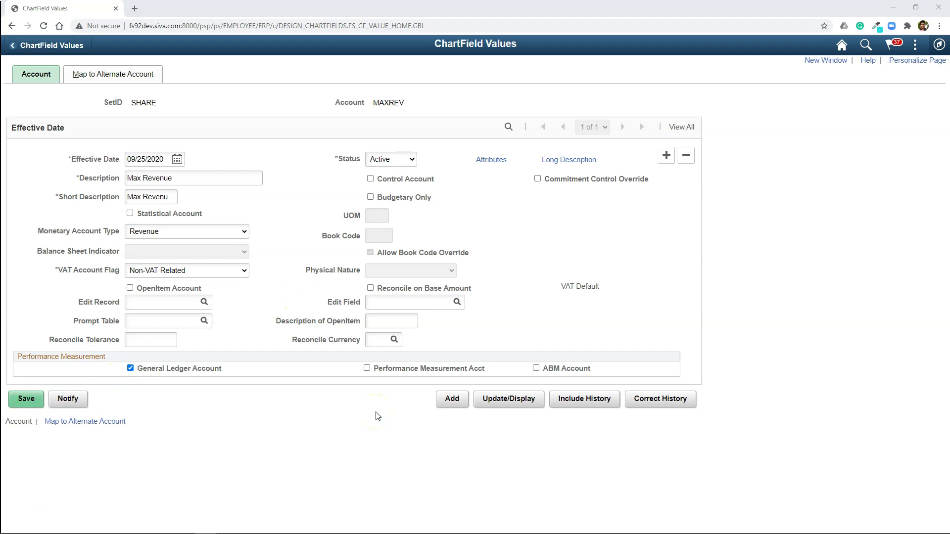
Step: Add department MAXSALES as Max Sales Department, short description Max Sales, and save it
left_click(54, 49)
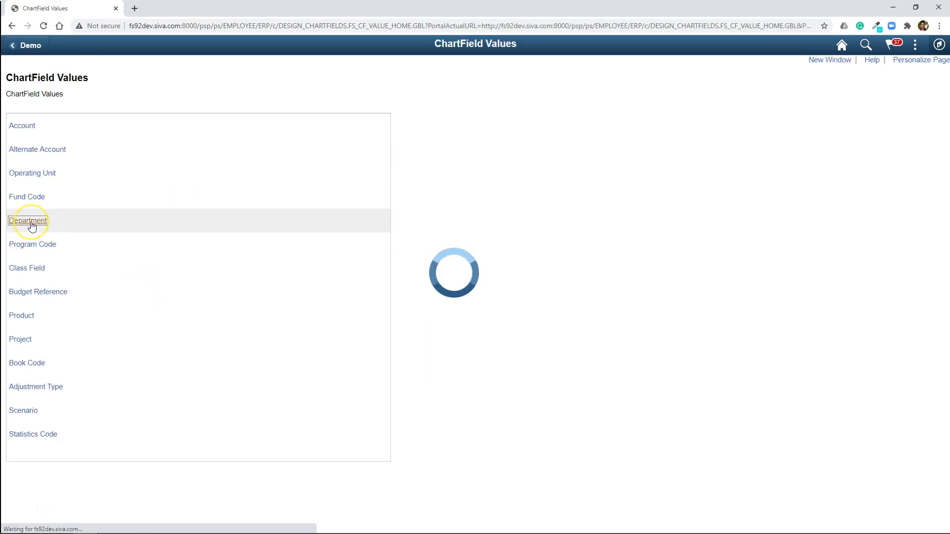
left_click(149, 117)
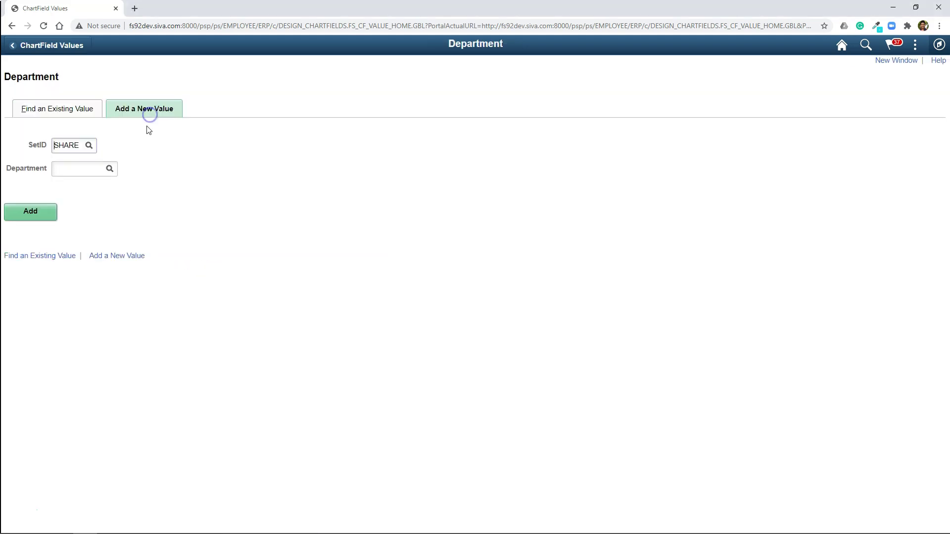
left_click(78, 167)
type("MAXSALES")
left_click(33, 216)
left_click(148, 188)
type("Max Sales Department")
left_click(149, 204)
type("Max Sales")
left_click(28, 277)
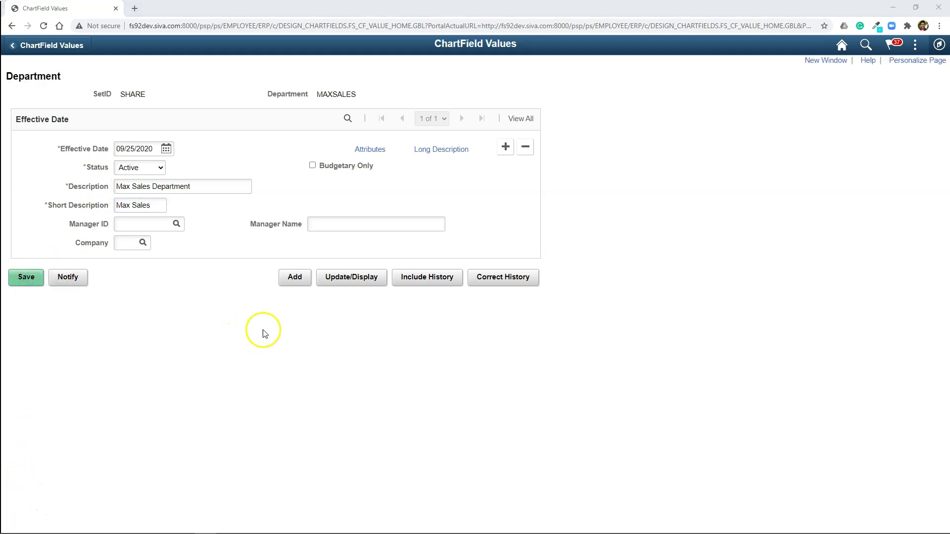
Step: Add department MAXACC as Max accessories, short description Max acc, and save it
left_click(293, 278)
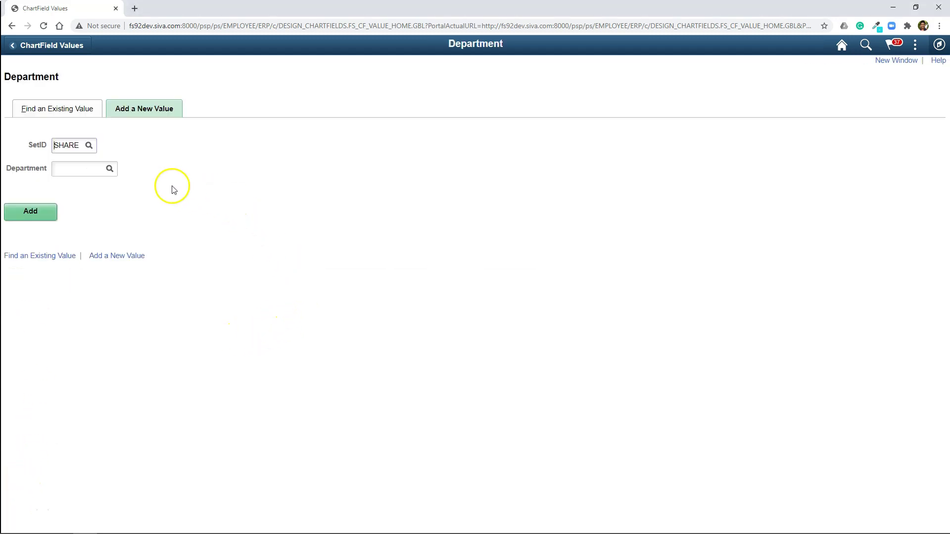
type("MAXACC")
key("Return")
left_click(128, 187)
type("Max Accerries")
double_click(146, 186)
type("accessories")
left_click(150, 205)
type("Max acc")
left_click(26, 277)
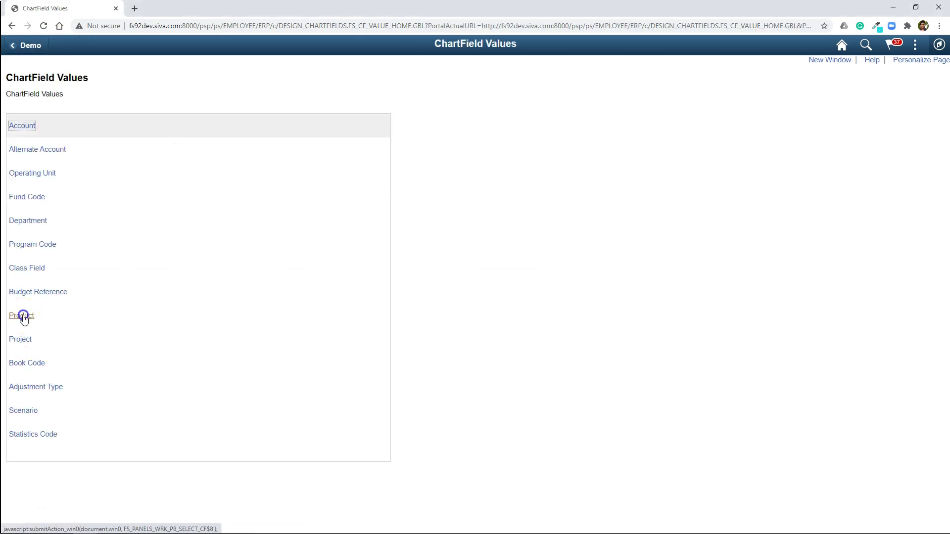
Step: Add product MPHONE with description and short description 'Max Phone' and save it
left_click(21, 313)
left_click(148, 117)
left_click(64, 168)
type("MPHONE")
left_click(45, 210)
left_click(181, 180)
type("Max Phone")
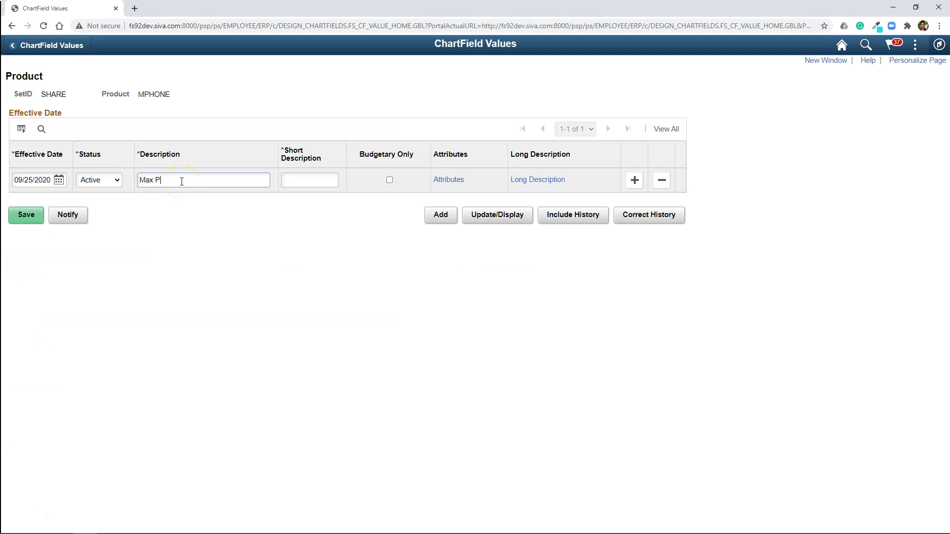
left_click(289, 179)
type("Max Phone")
left_click(26, 214)
Step: Add product MPAD with description 'Max Pad' and short description 'MaxPad' and save it
left_click(440, 214)
type("MPAD")
left_click(19, 213)
left_click(154, 179)
type("Max Pad")
left_click(303, 179)
type("MaxPad")
left_click(31, 214)
Step: Add product MNOTE with description 'Max Note' and short description 'MaxNote' and save it
left_click(440, 214)
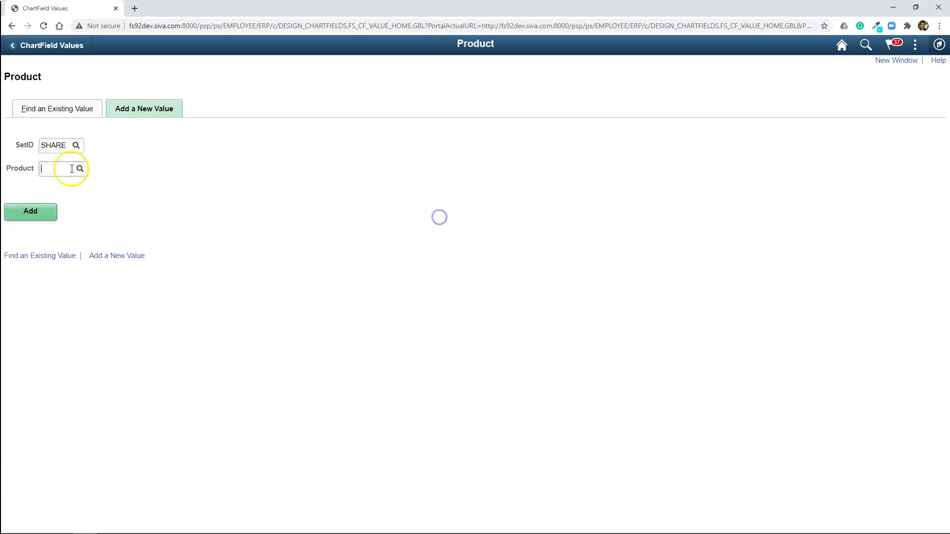
type("MNOTE")
left_click(44, 212)
left_click(210, 184)
type("Max Note")
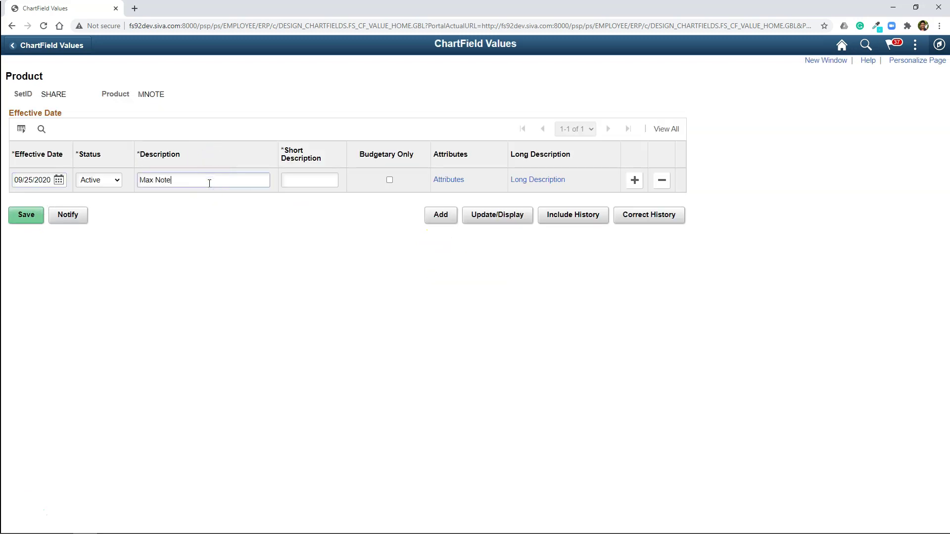
left_click(307, 179)
type("MaxNote")
left_click(26, 215)
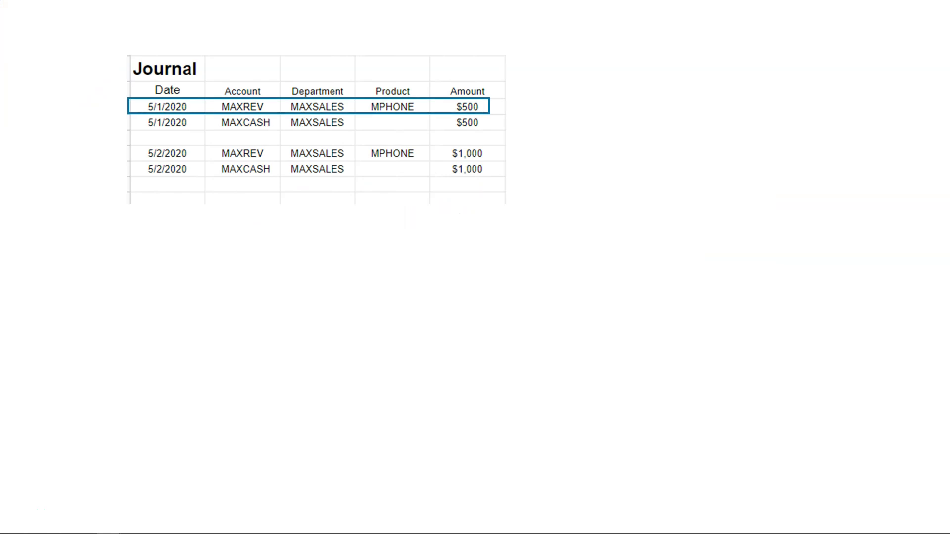
Step: Highlight the MAXCASH line, then the two 5/2/2020 lines in the Journal illustration
left_click(245, 440)
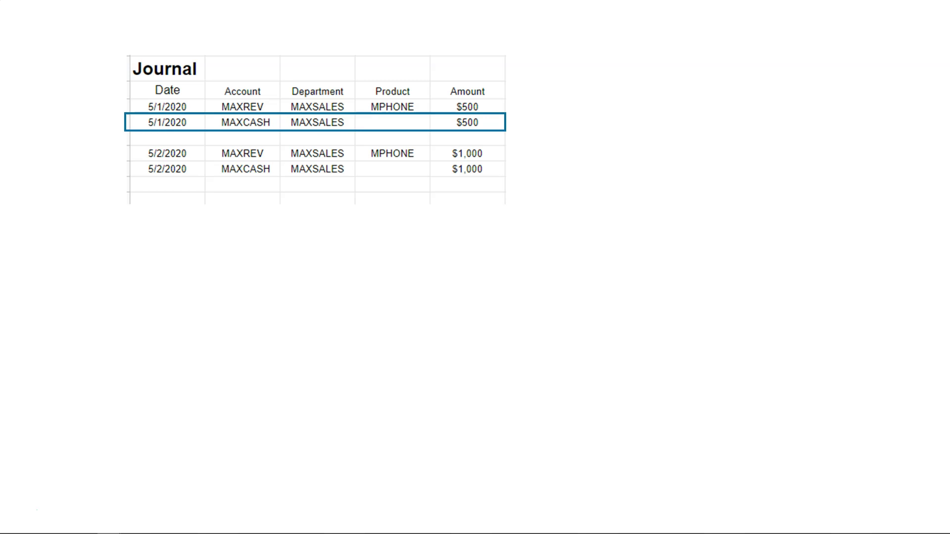
left_click(105, 421)
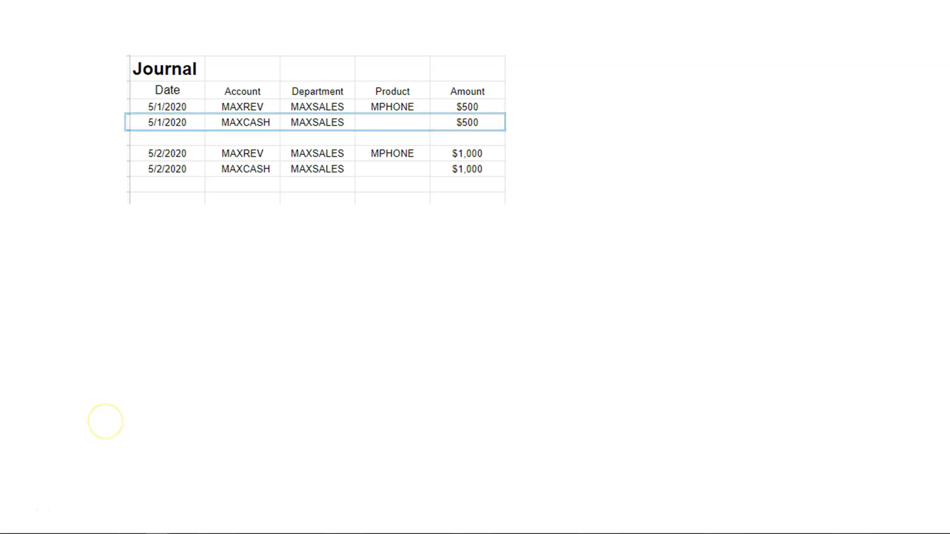
left_click(100, 472)
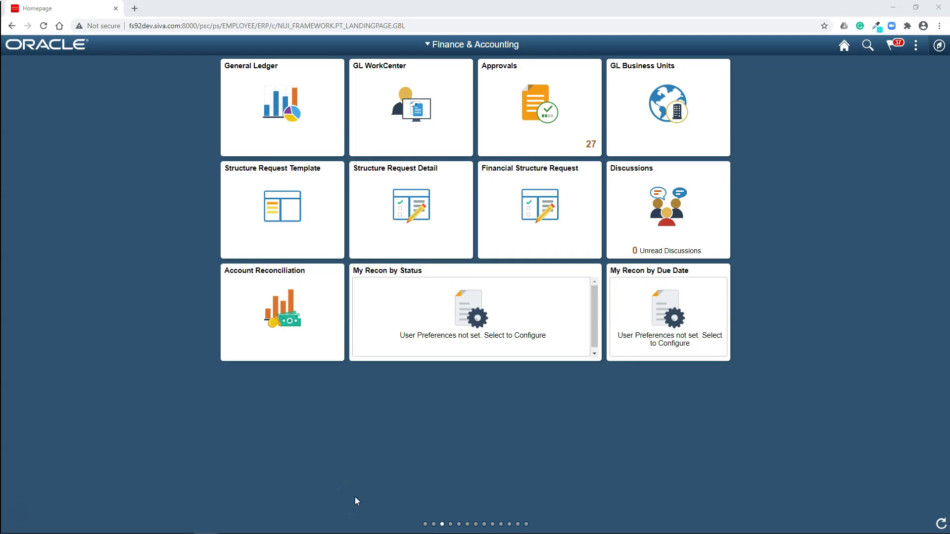
Step: List all ledger templates under General Ledger > Ledgers > Templates and open STANDARD
left_click(939, 45)
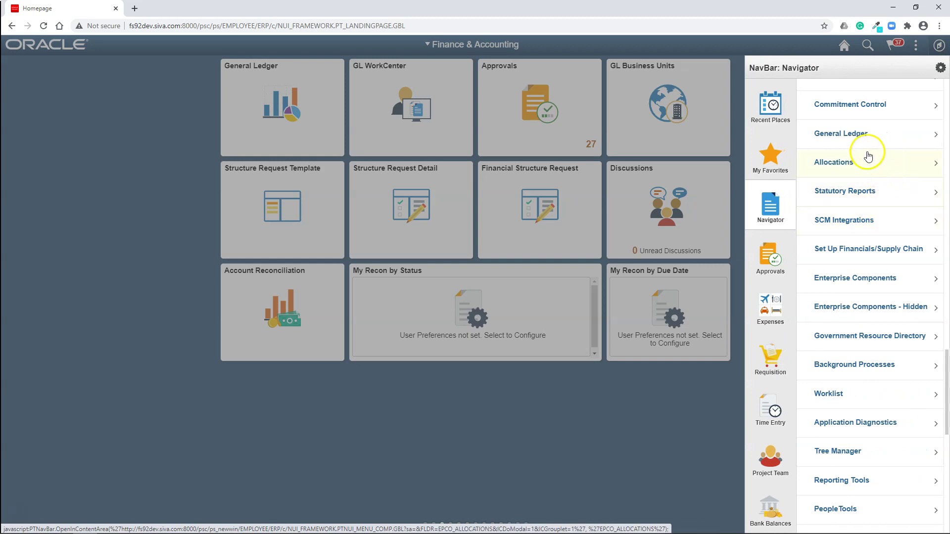
left_click(850, 142)
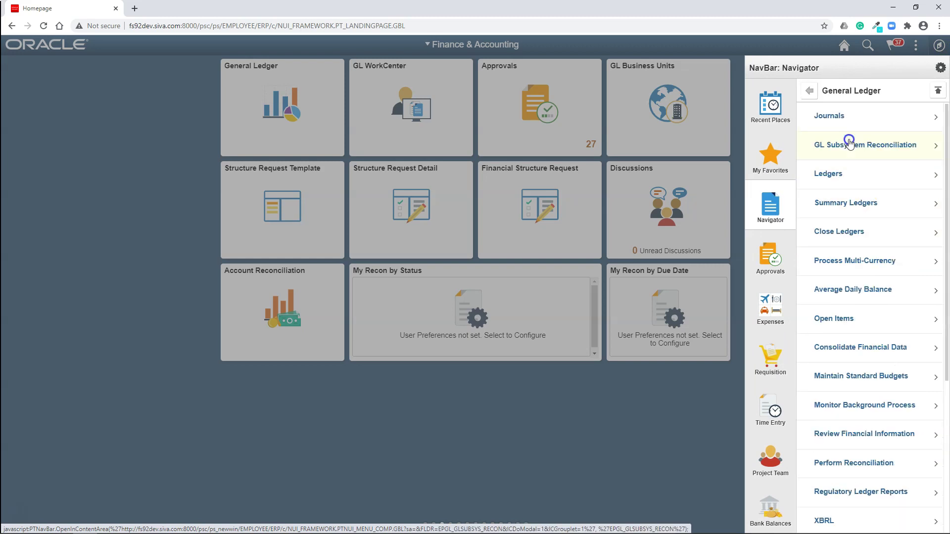
left_click(843, 173)
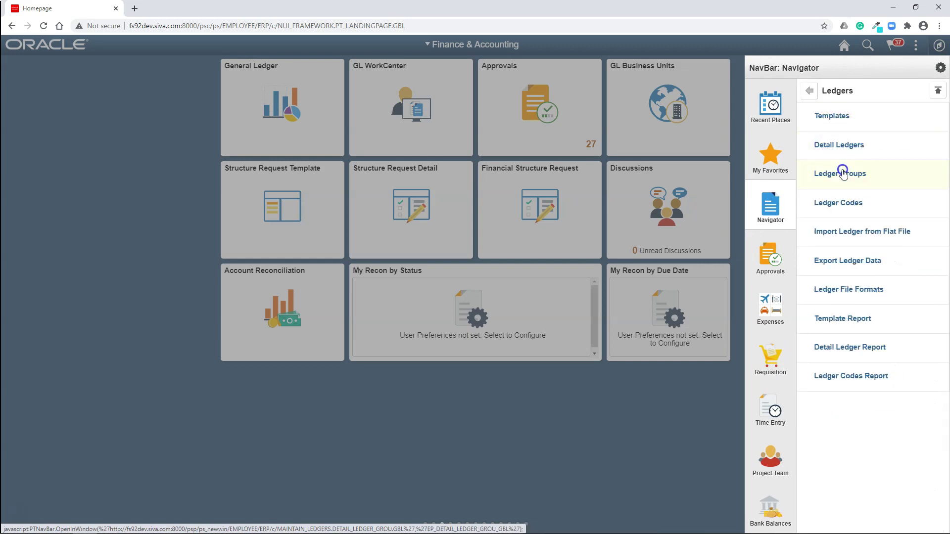
left_click(831, 116)
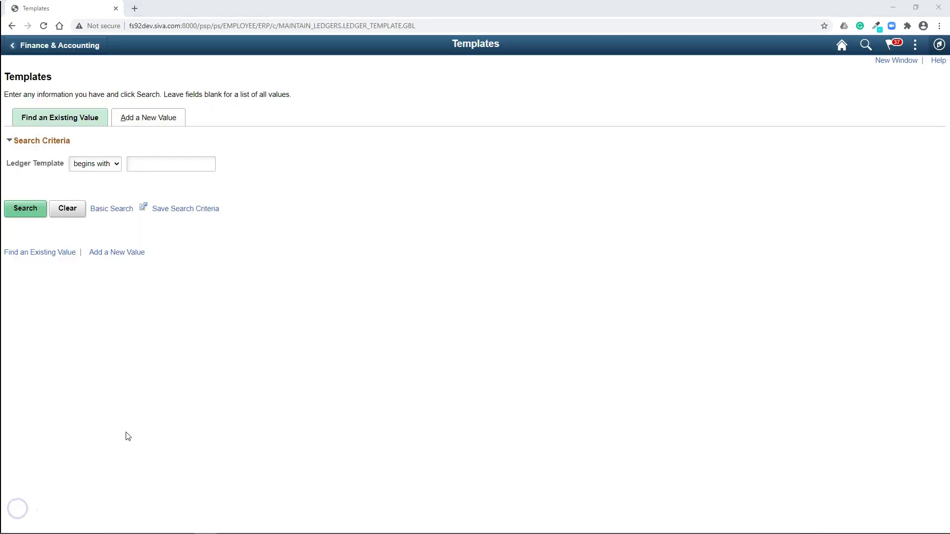
left_click(23, 210)
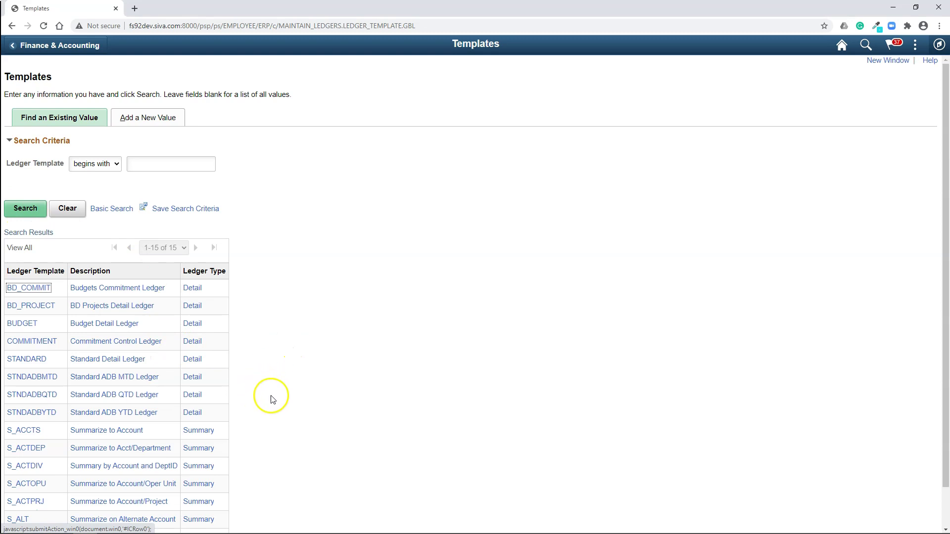
left_click(31, 361)
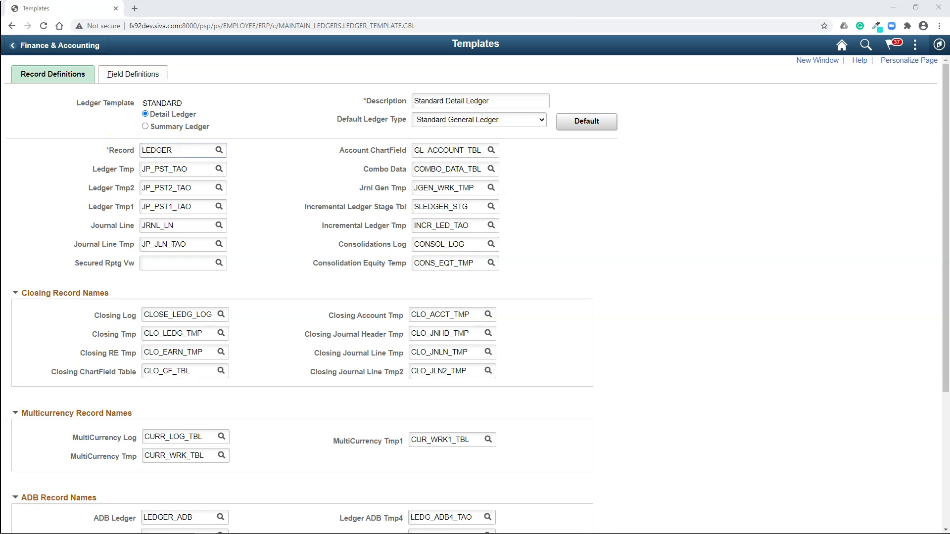
Step: Highlight the LEDGER, JRNL_LN, GL_ACCOUNT_TBL and SLEDGER_STG record names on the STANDARD template
left_click_drag(178, 152, 138, 150)
left_click(190, 153)
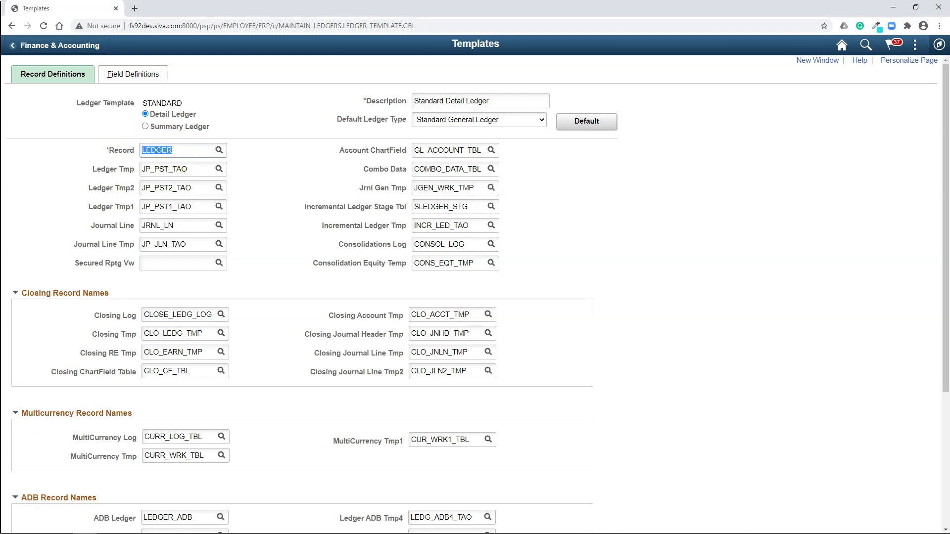
left_click(185, 225)
left_click_drag(185, 225, 139, 226)
left_click_drag(414, 150, 479, 149)
left_click_drag(414, 206, 467, 206)
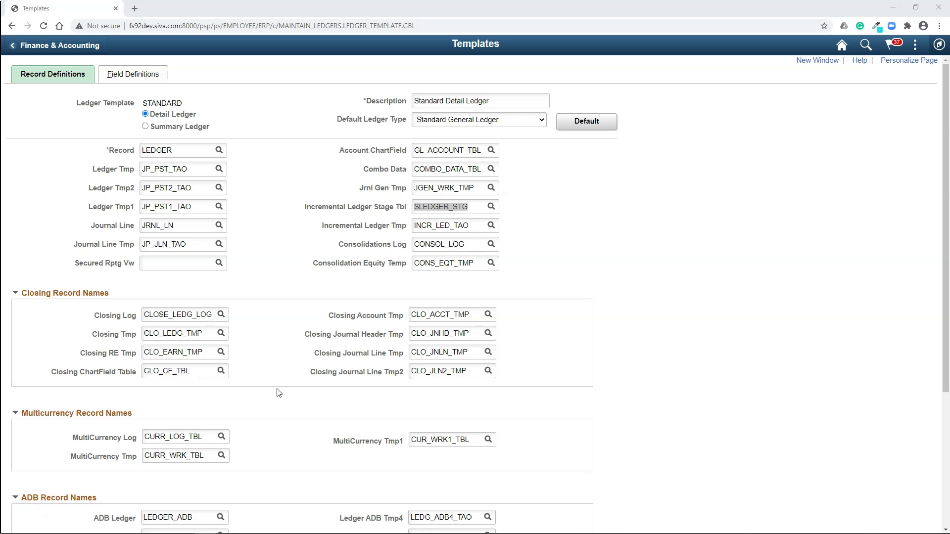
left_click(609, 313)
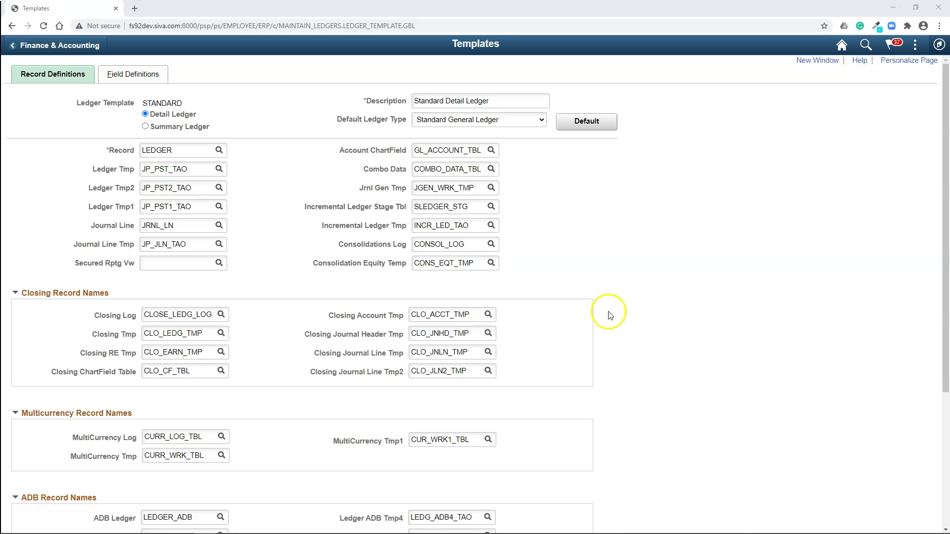
Step: Add a new detail ledger named MAX_LOCAL
left_click(939, 44)
left_click(845, 149)
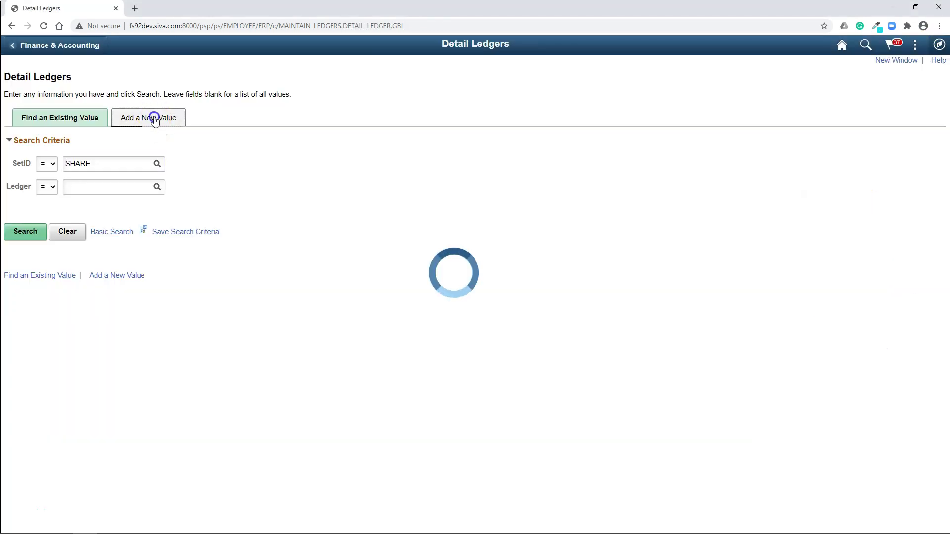
left_click(149, 110)
left_click(61, 171)
type("M")
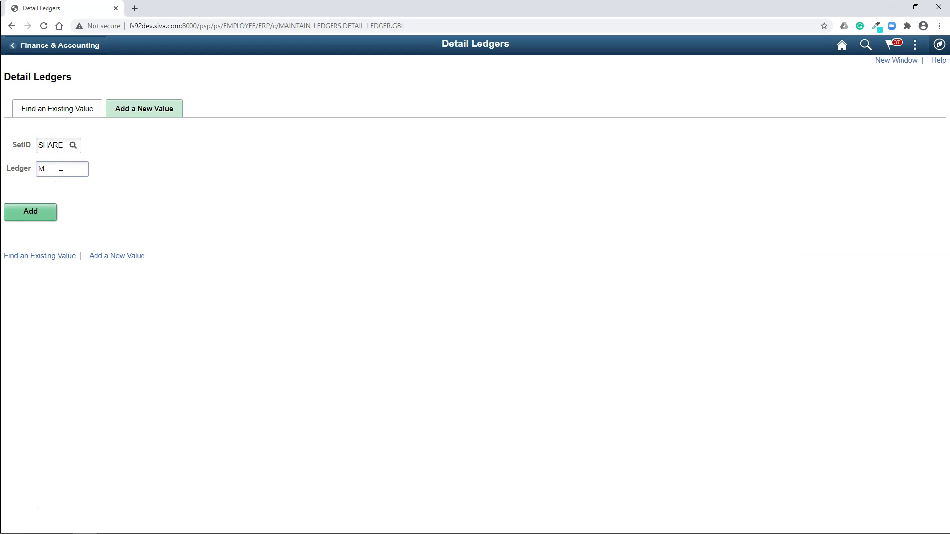
type("AX_LOCAL")
left_click(47, 210)
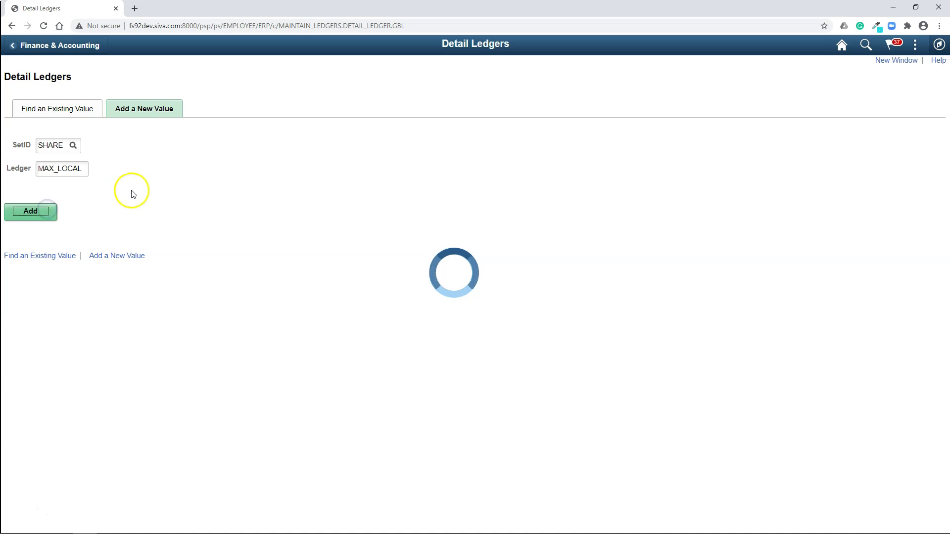
Step: Describe it as 'Max Local Ledger', set the STANDARD template, and save
left_click(126, 122)
type("m")
key("BackSpace")
type("Max Local Ledger")
left_click(125, 141)
type("standard")
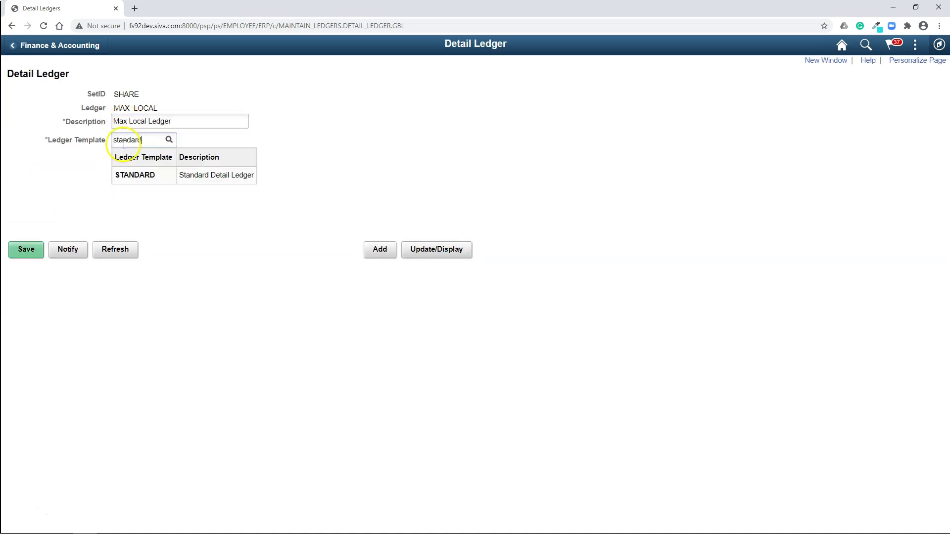
left_click(137, 176)
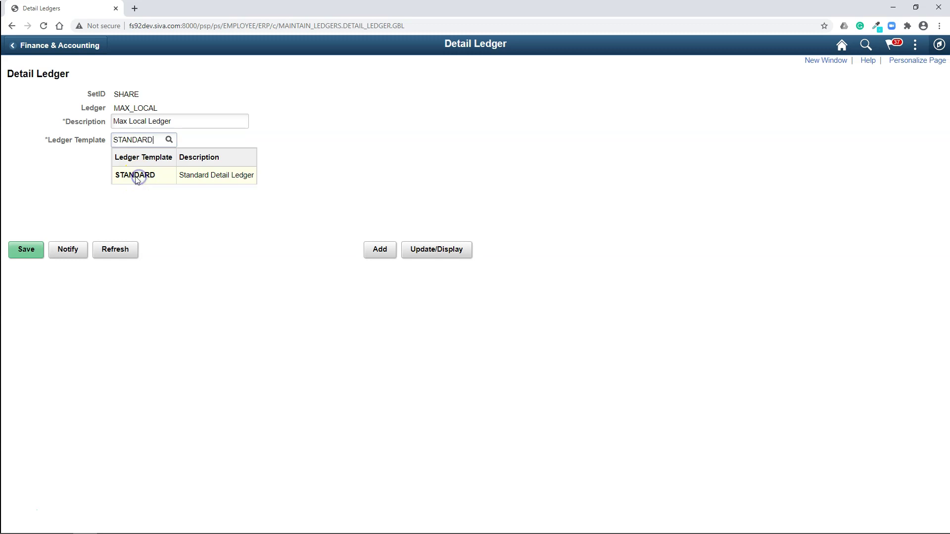
left_click(22, 248)
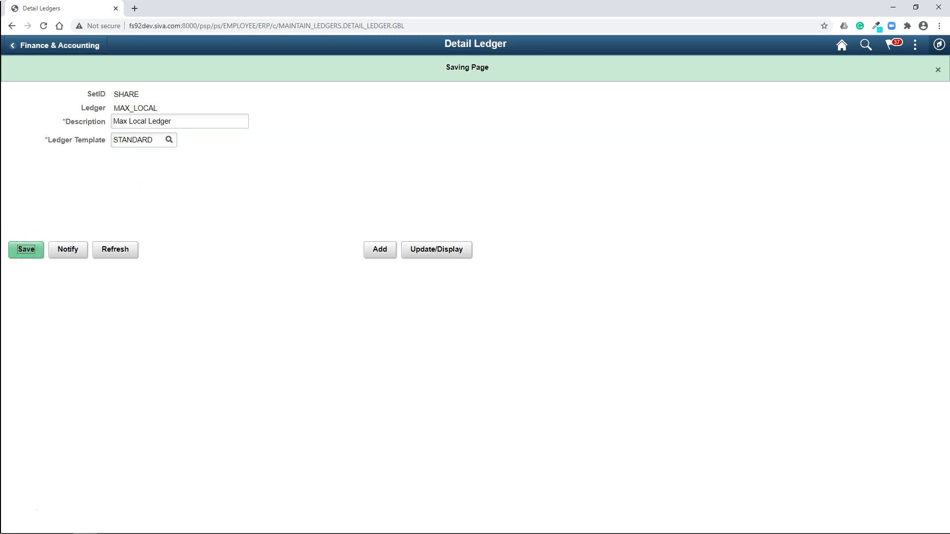
Step: Reopen the list of ledger setup pages from the navigation panel
left_click(258, 293)
left_click(32, 458)
left_click(568, 406)
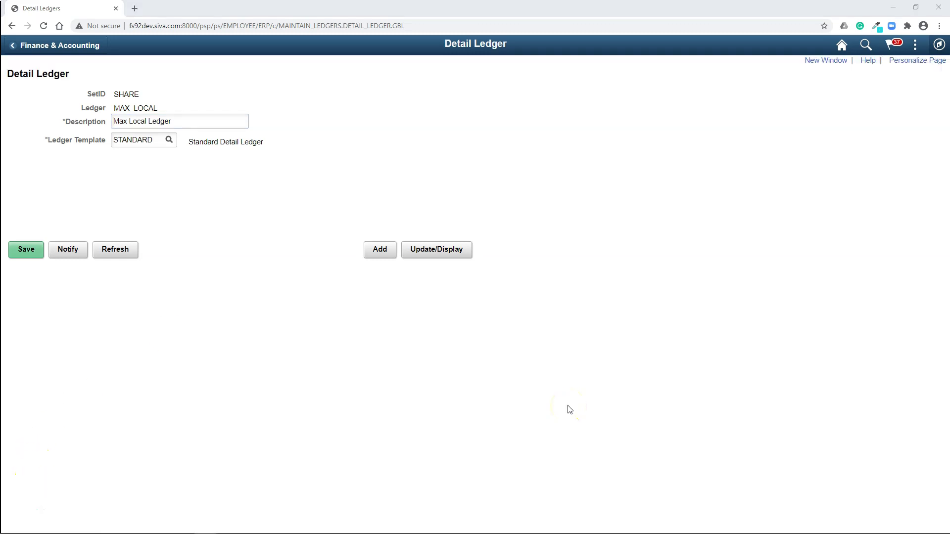
left_click(938, 44)
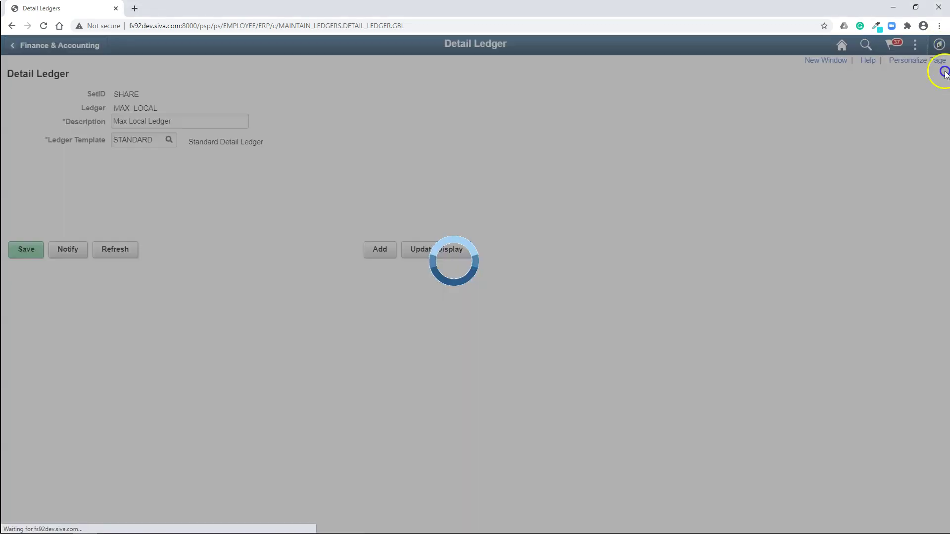
left_click(934, 205)
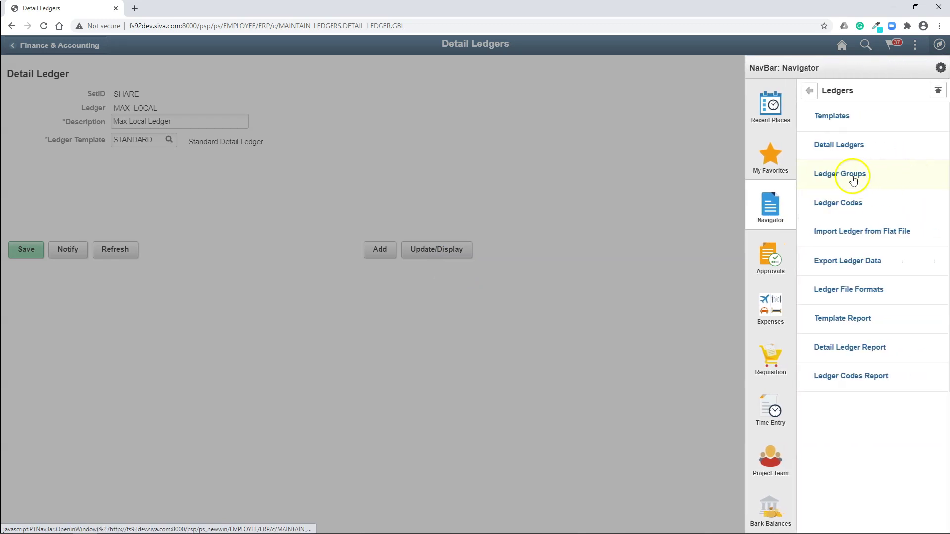
Step: Add a new ledger group named MXRECORD
left_click(849, 179)
left_click(149, 121)
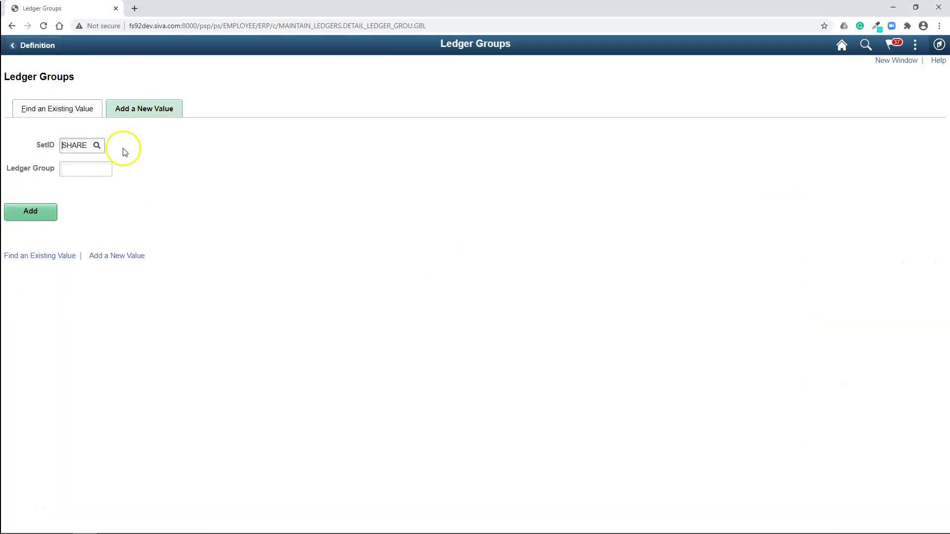
left_click(91, 166)
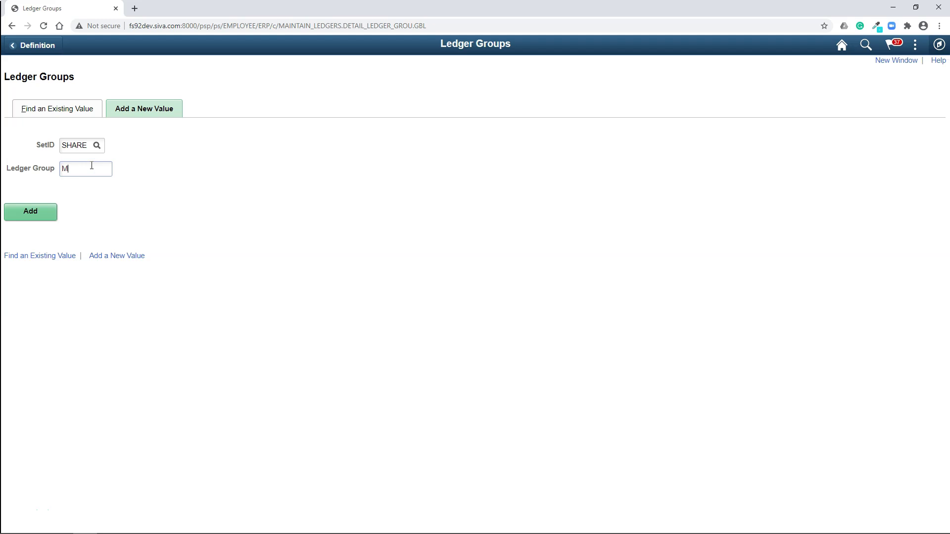
type("MXRECORD")
key("Return")
Step: Set template STANDARD and detail ledger MAX_LOCAL, and begin the group description
left_click(198, 131)
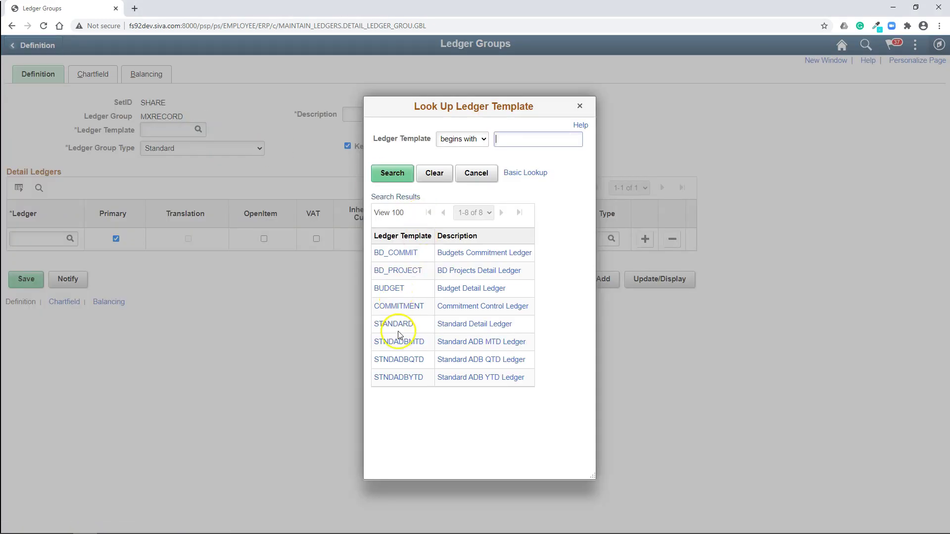
left_click(396, 324)
left_click(30, 240)
type("MAX")
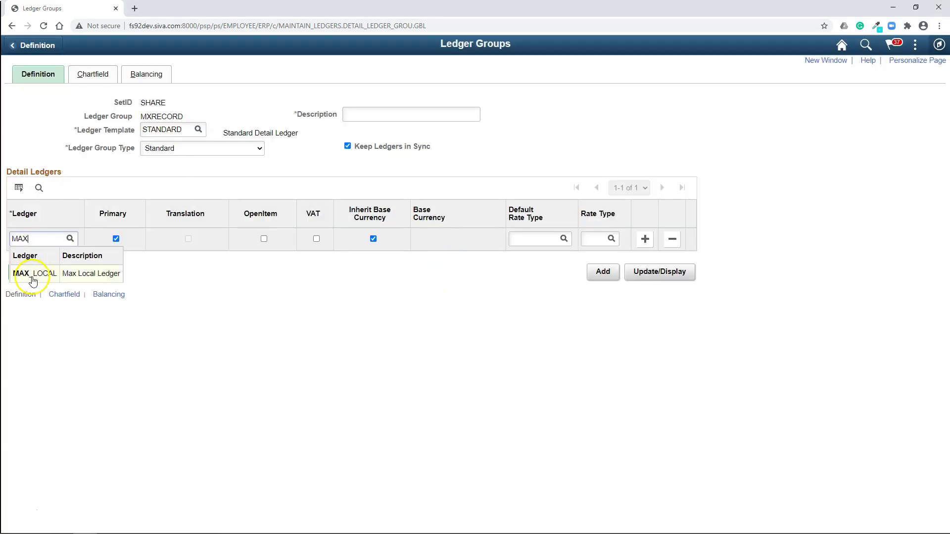
left_click(29, 272)
left_click(368, 116)
type("max")
key("BackSpace")
key("BackSpace")
Step: Finish the description as 'Max Recording' and set the default rate type to CRRNT
type("x Recording")
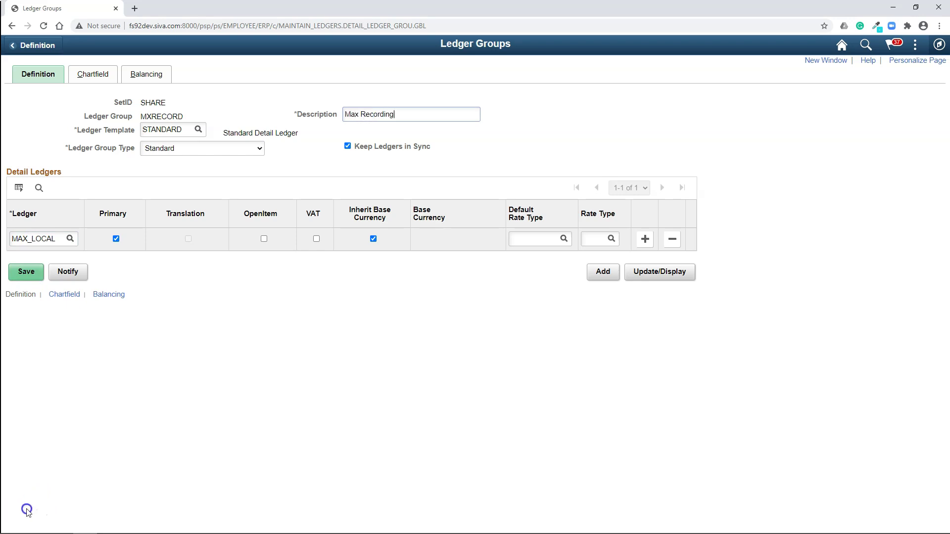
left_click(568, 270)
left_click(563, 239)
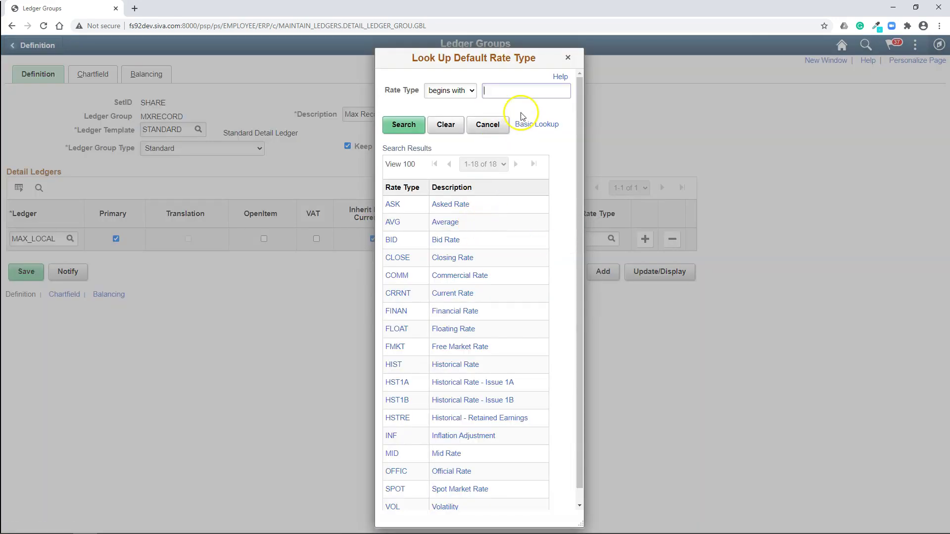
key("Return")
left_click(451, 204)
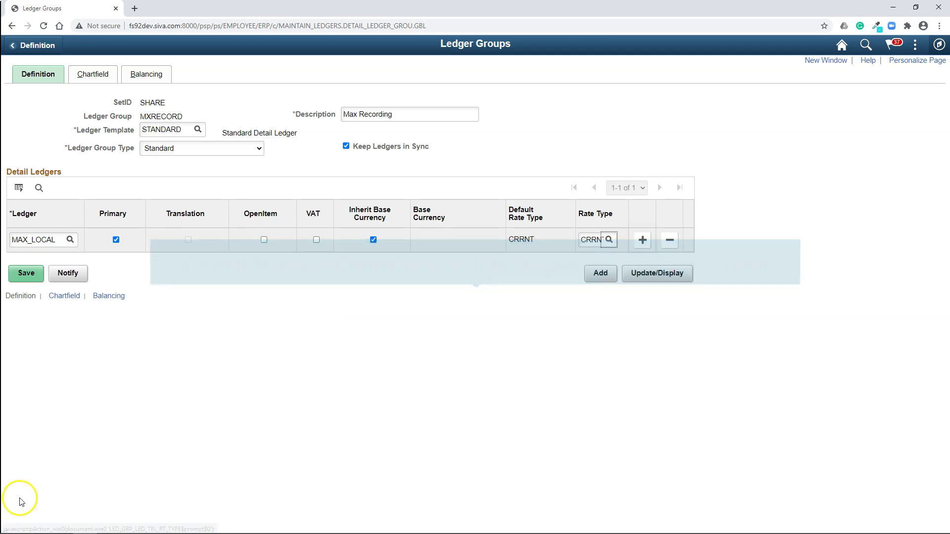
key("Tab")
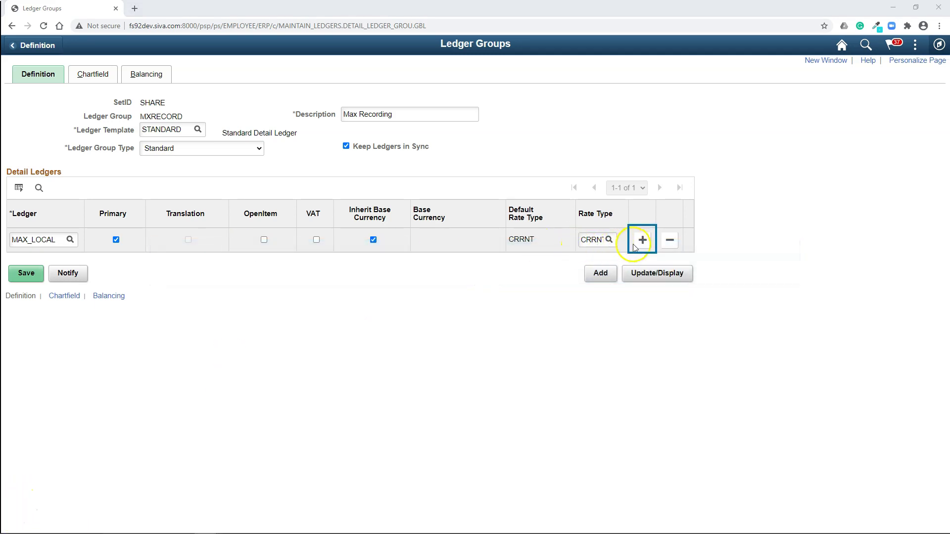
Step: Review the Chartfield and Balancing tabs, then save MXRECORD from the Definition page
left_click(54, 235)
left_click(95, 74)
scroll(159, 280, "down", 2)
scroll(157, 278, "up", 2)
left_click(141, 80)
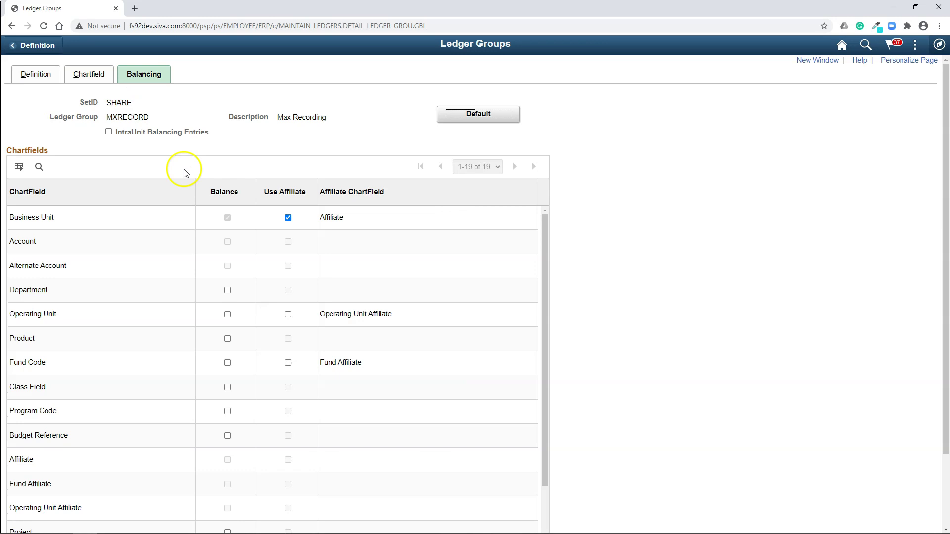
key("alt+period")
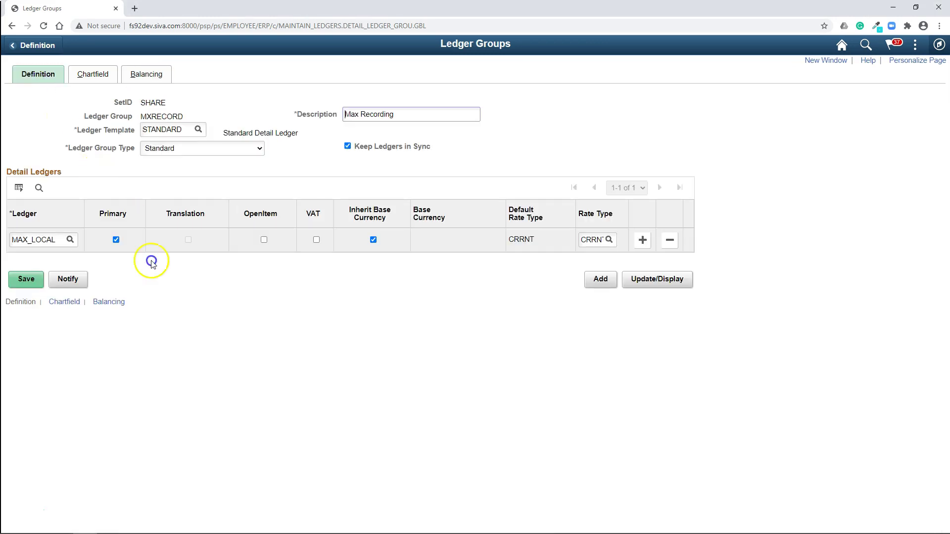
left_click(27, 280)
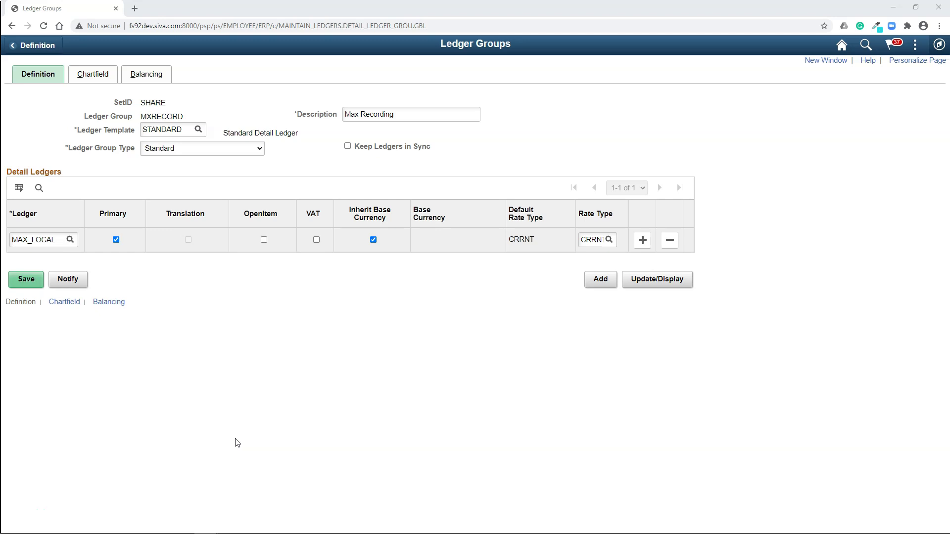
Step: Go to Common Definitions > Calendars/Schedules > Calendar Builder and begin adding a new calendar ID
left_click(89, 447)
left_click(102, 444)
left_click(21, 507)
left_click(938, 45)
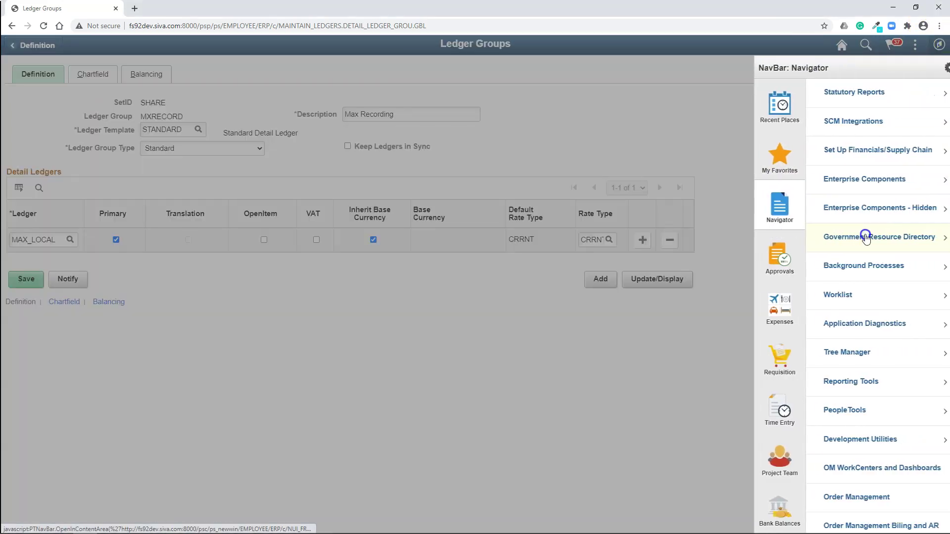
left_click(856, 151)
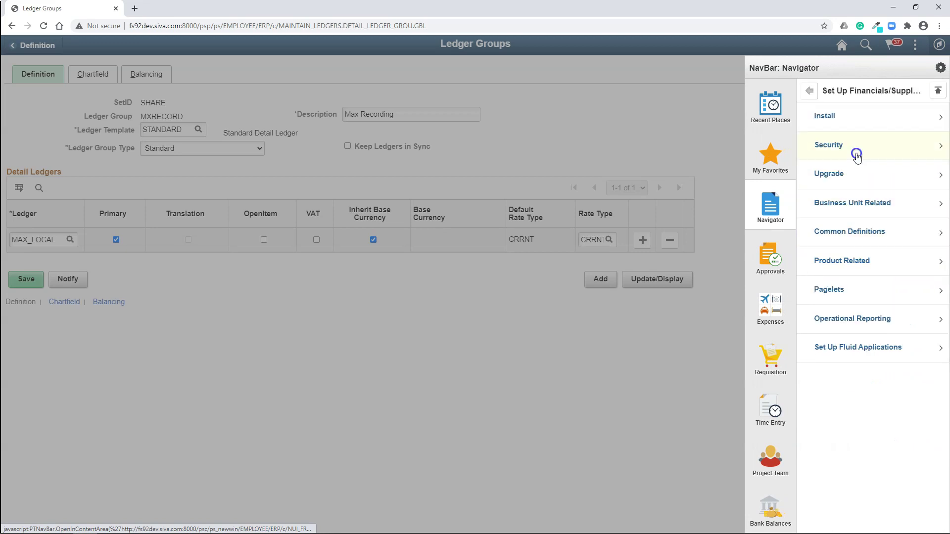
left_click(844, 236)
left_click(851, 375)
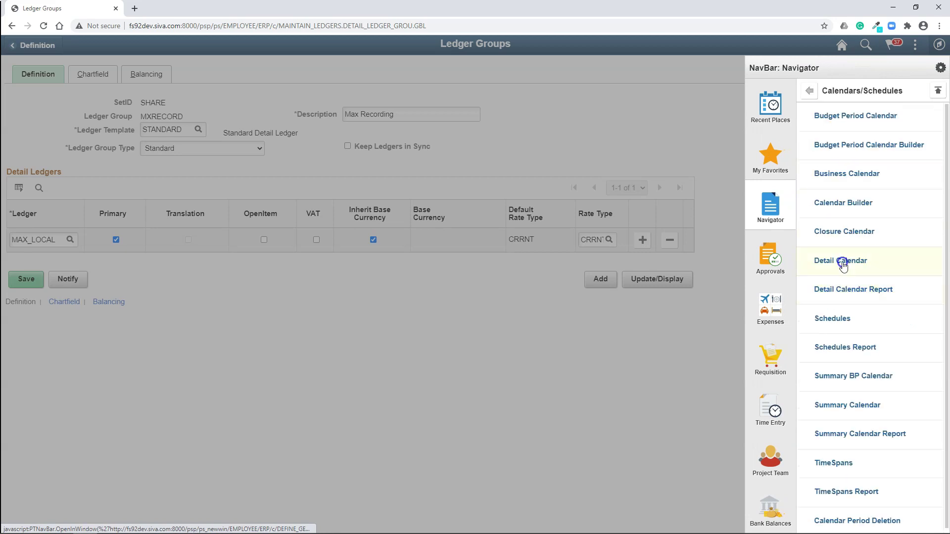
left_click(836, 206)
left_click(149, 119)
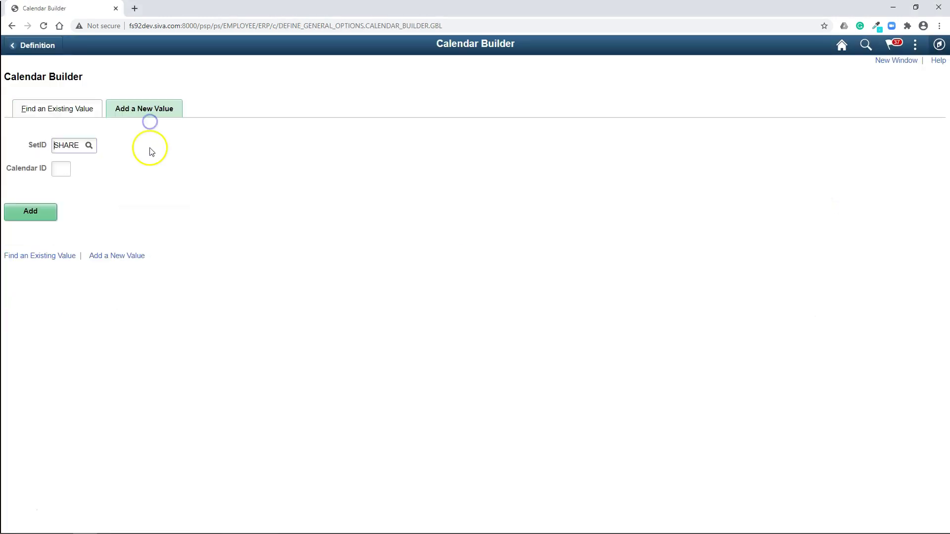
left_click(67, 168)
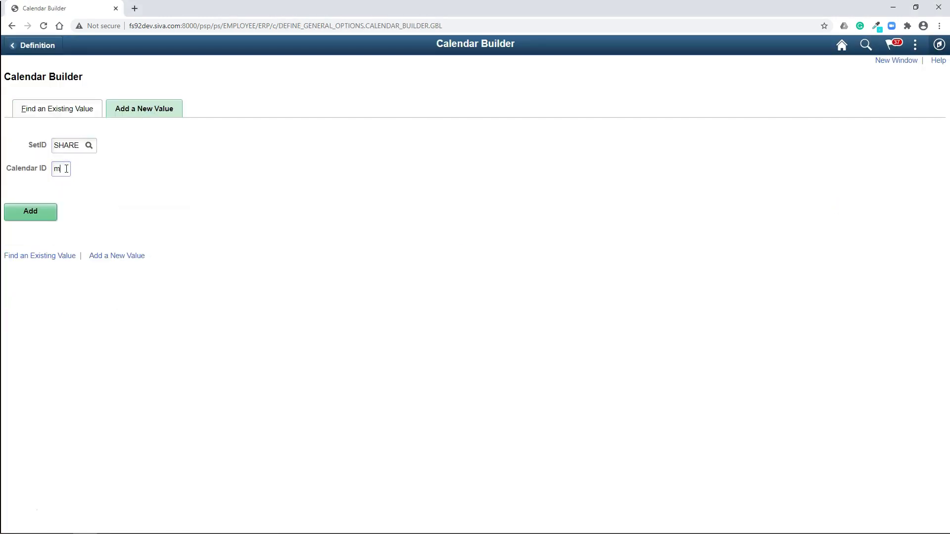
Step: Create calendar MX, keep the Monthly method, and set the begin date to 09/01/2020
left_click(30, 212)
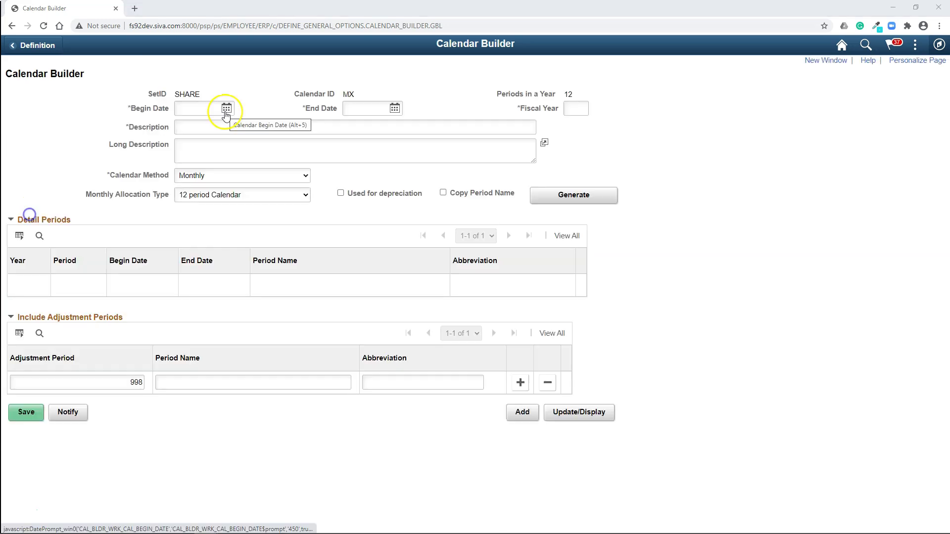
left_click(227, 109)
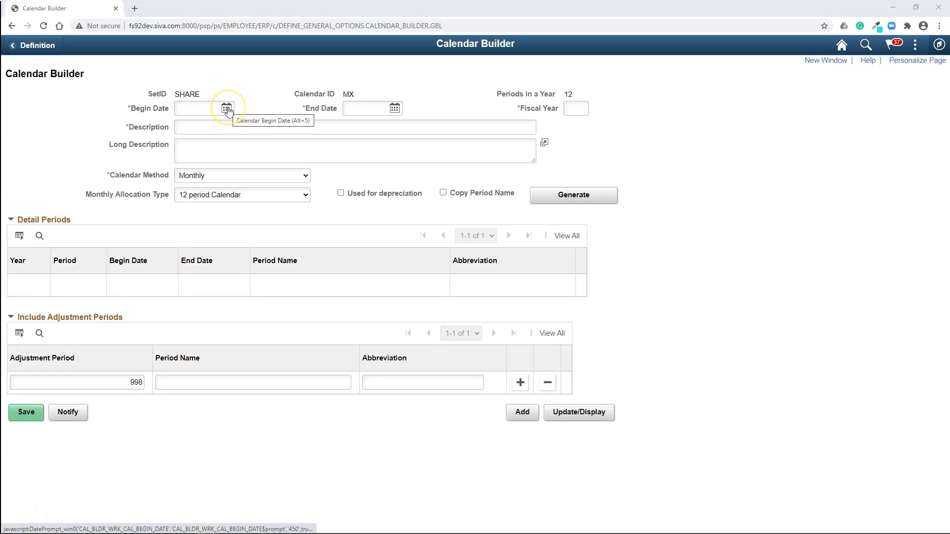
left_click(191, 178)
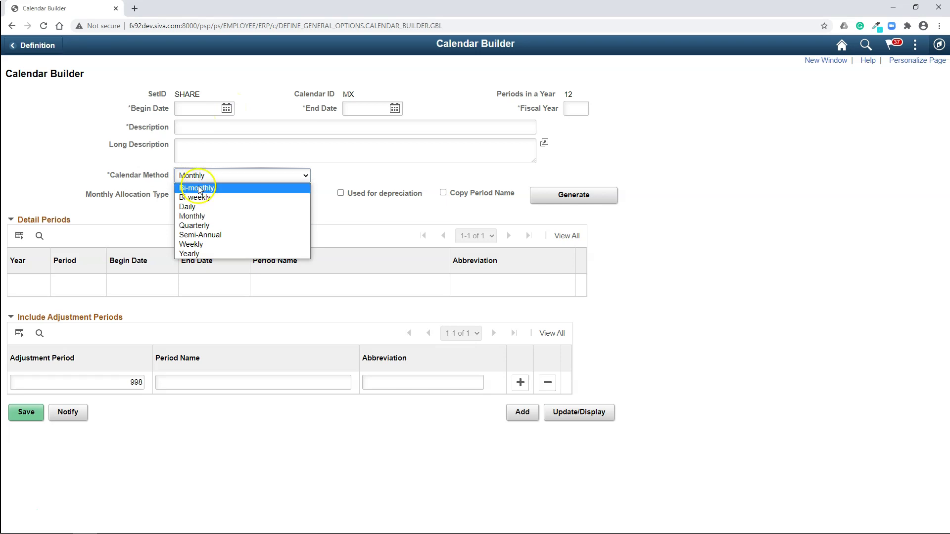
left_click(200, 198)
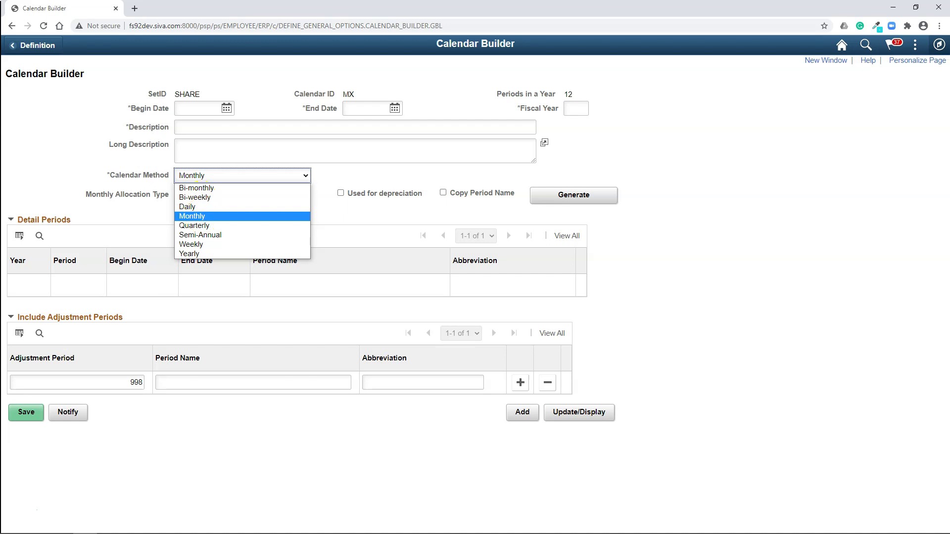
left_click(226, 108)
left_click(226, 108)
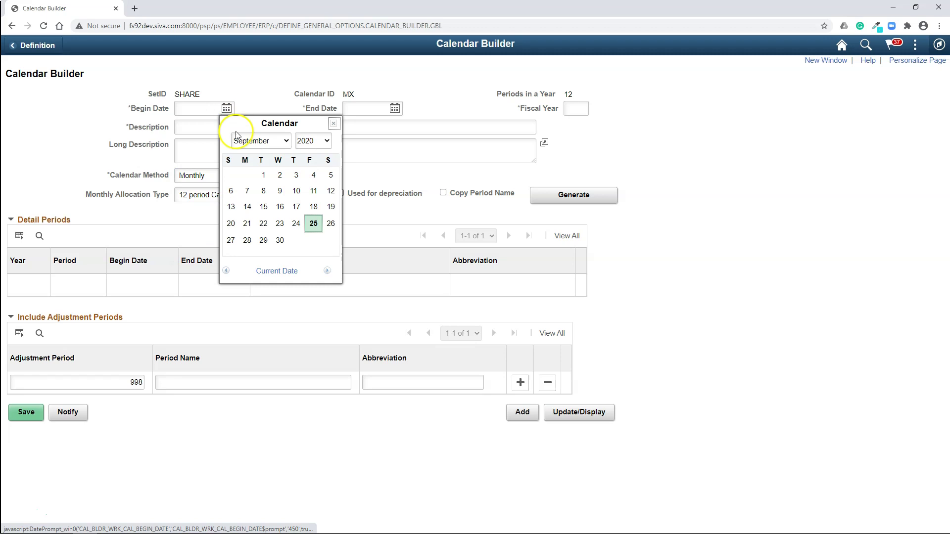
left_click(264, 176)
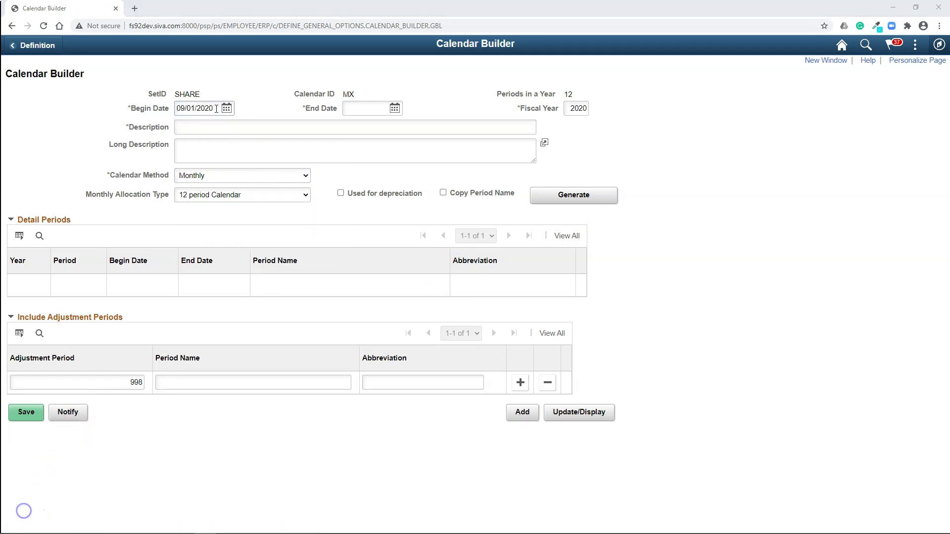
Step: Set the MX calendar's end date to 08/31/2024
left_click_drag(216, 109, 171, 109)
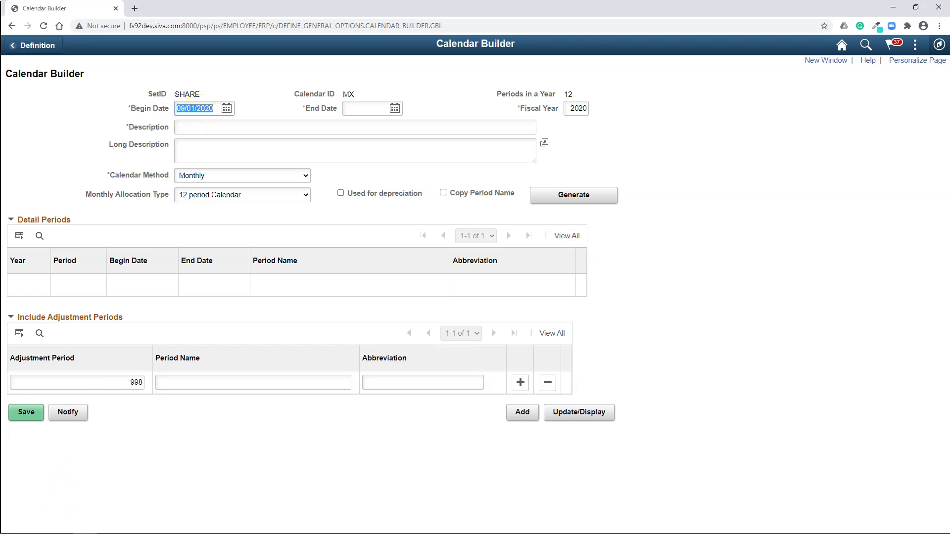
left_click(394, 108)
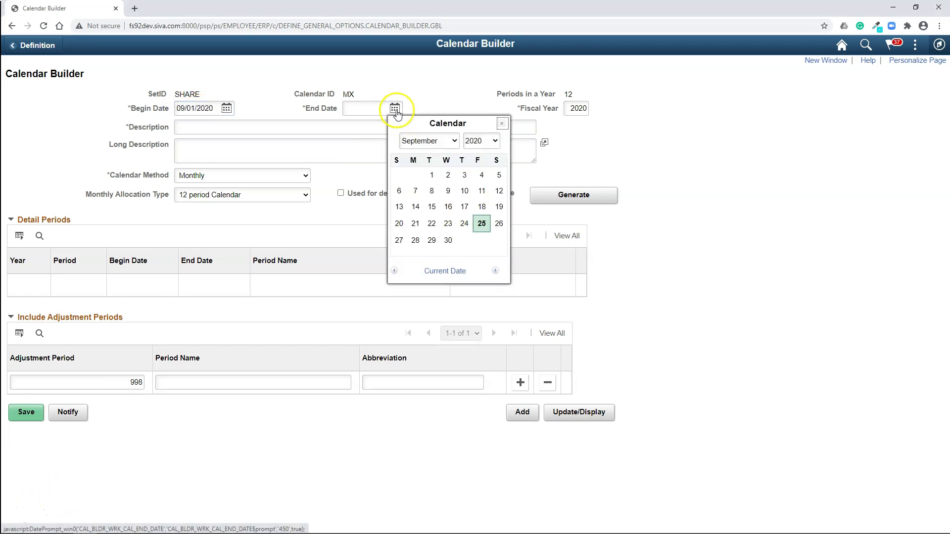
left_click(473, 141)
scroll(475, 237, "down", 3)
left_click(475, 269)
left_click(424, 141)
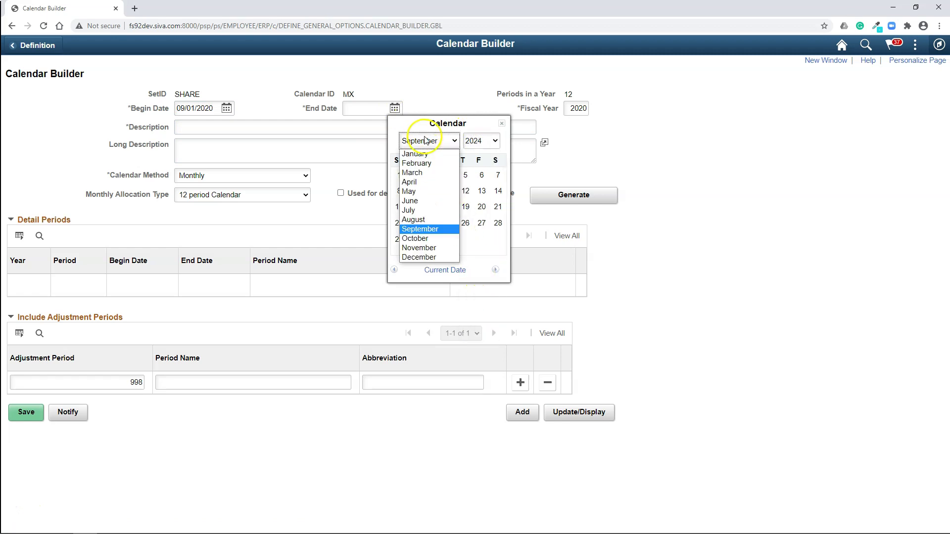
left_click(413, 219)
left_click(495, 240)
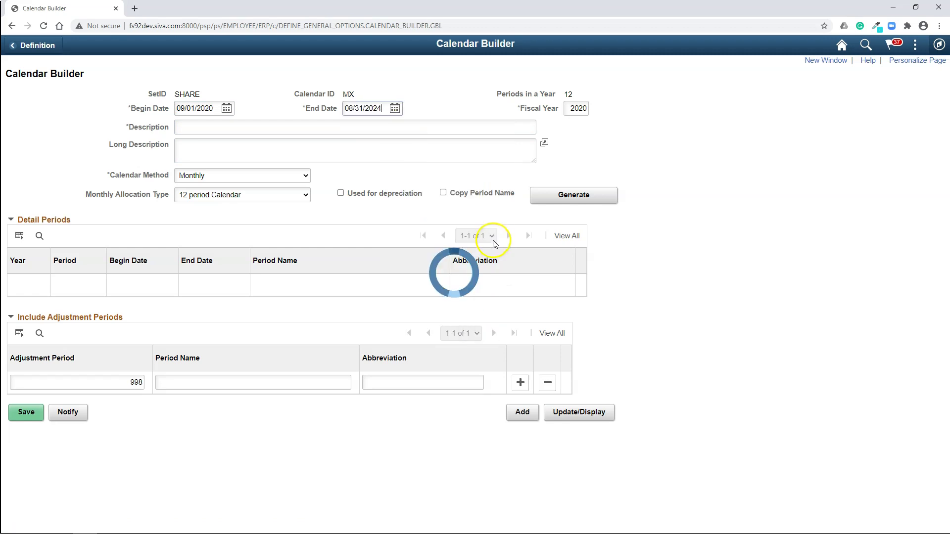
Step: Generate the calendar's 48 monthly detail periods, starting 09/01/2020
left_click(554, 196)
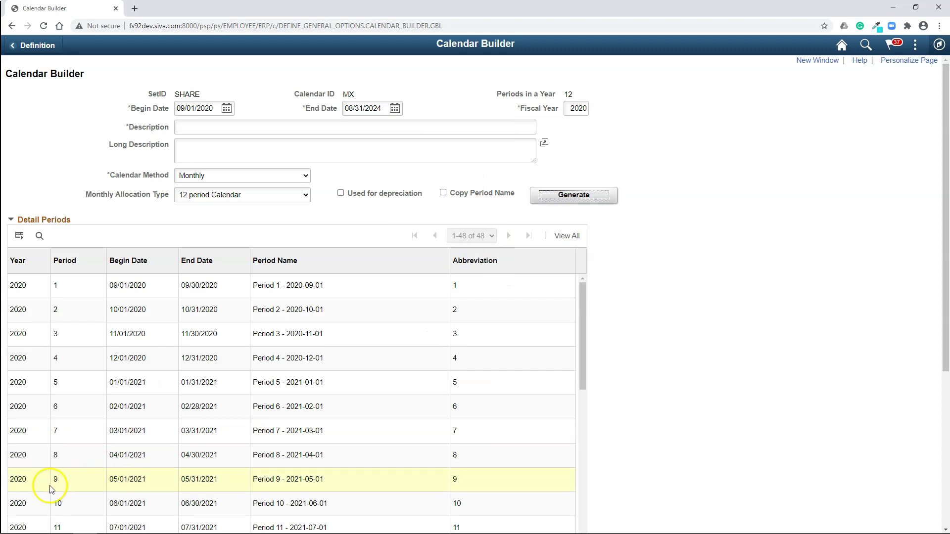
scroll(153, 340, "down", 1)
scroll(148, 336, "up", 1)
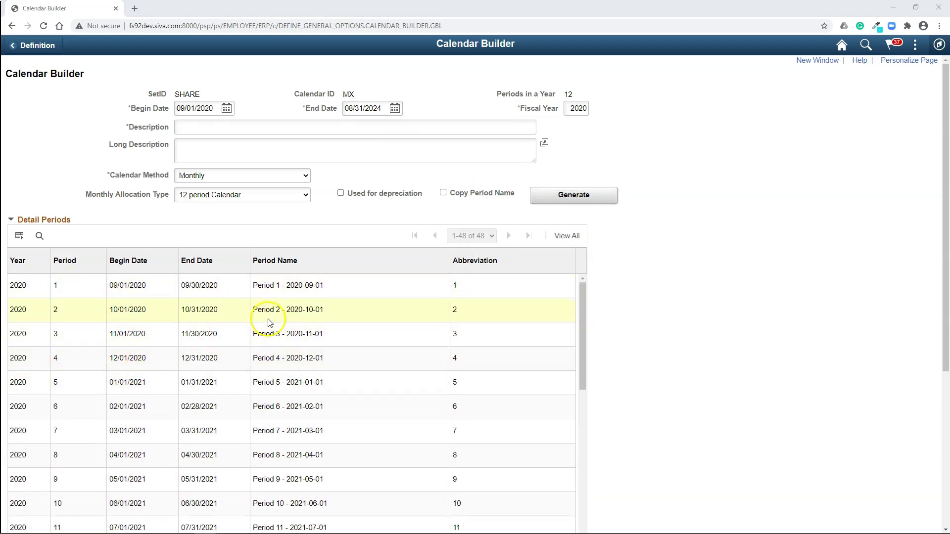
scroll(269, 323, "down", 15)
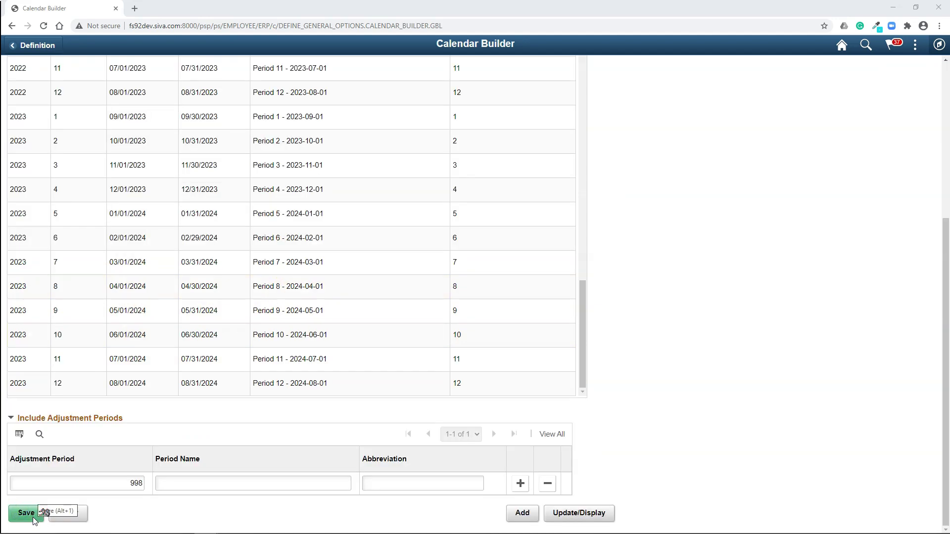
Step: Save calendar MX with the description 'Max Fiscal Year' after the required-field warning
left_click(30, 514)
key("Return")
left_click(233, 132)
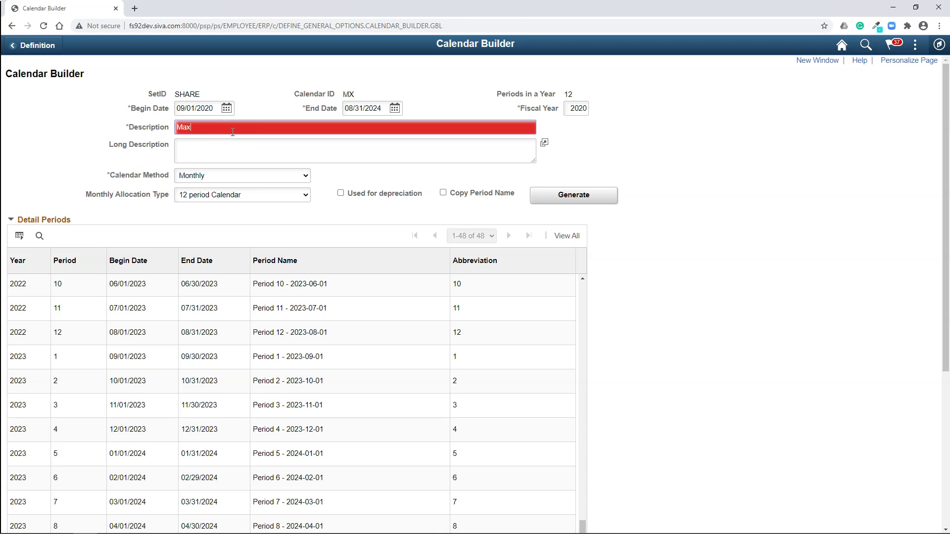
scroll(232, 197, "down", 15)
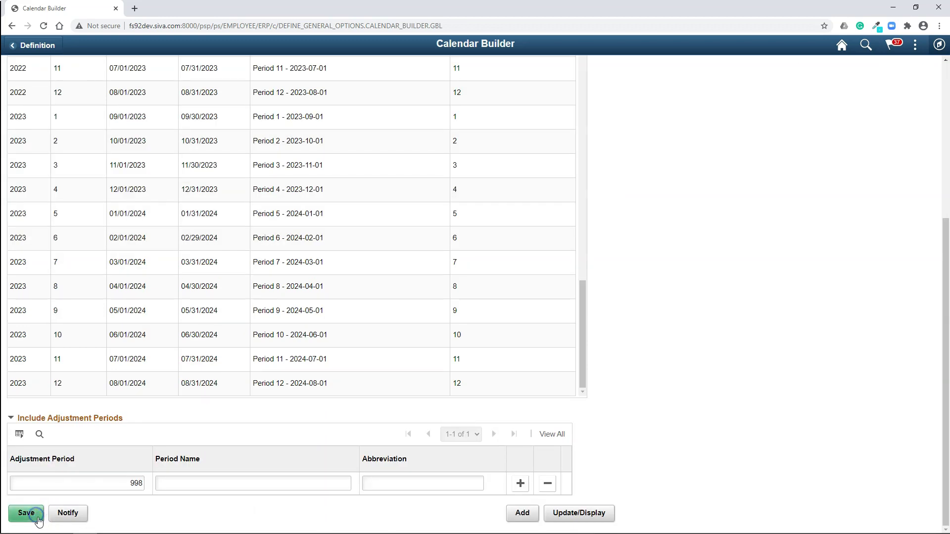
left_click(25, 514)
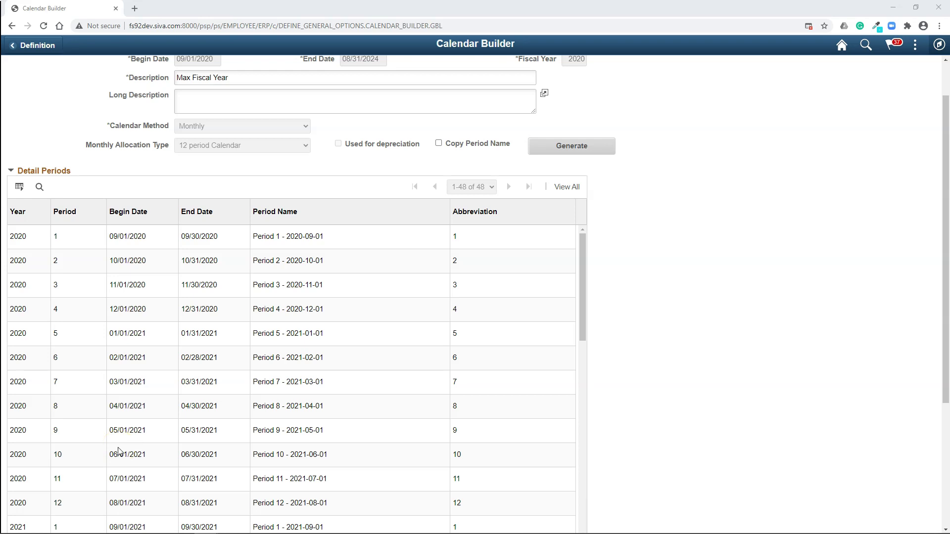
Step: Go to General Ledger's Ledgers For A Unit setup page and search for business unit MAX01
left_click(938, 45)
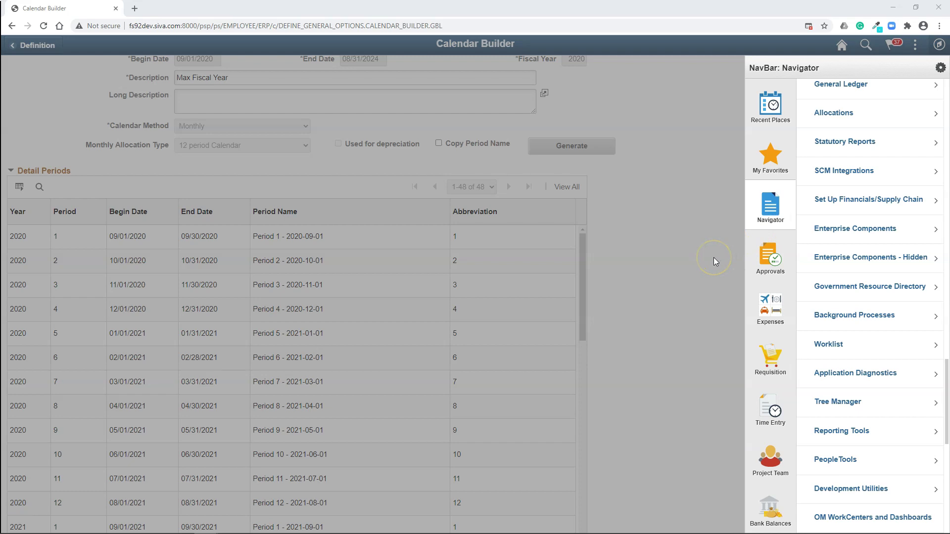
left_click(817, 200)
left_click(831, 205)
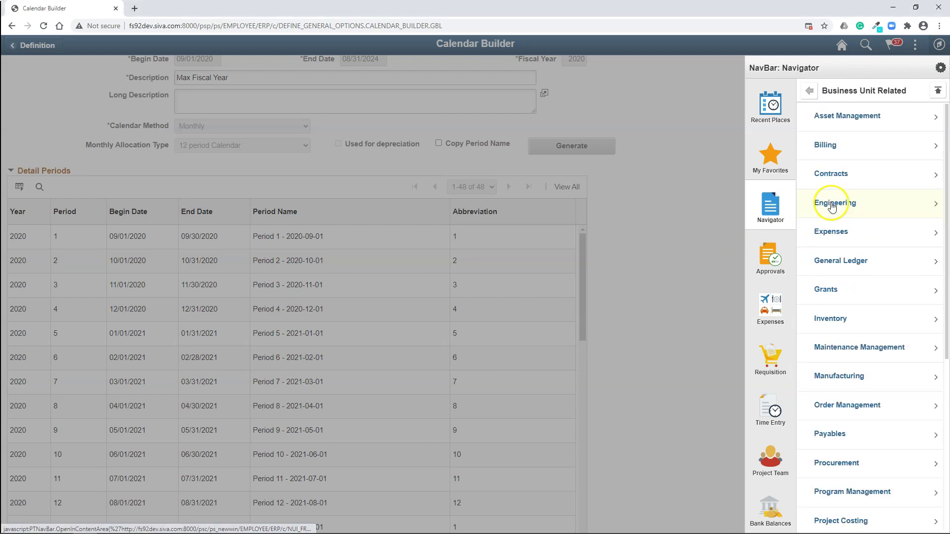
left_click(837, 263)
left_click(829, 177)
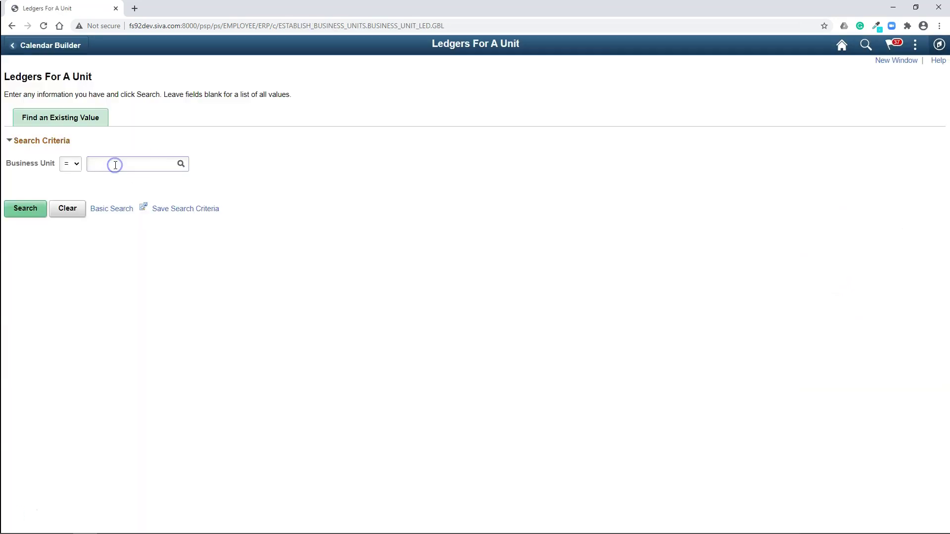
left_click(115, 164)
type("MAX01")
key("Return")
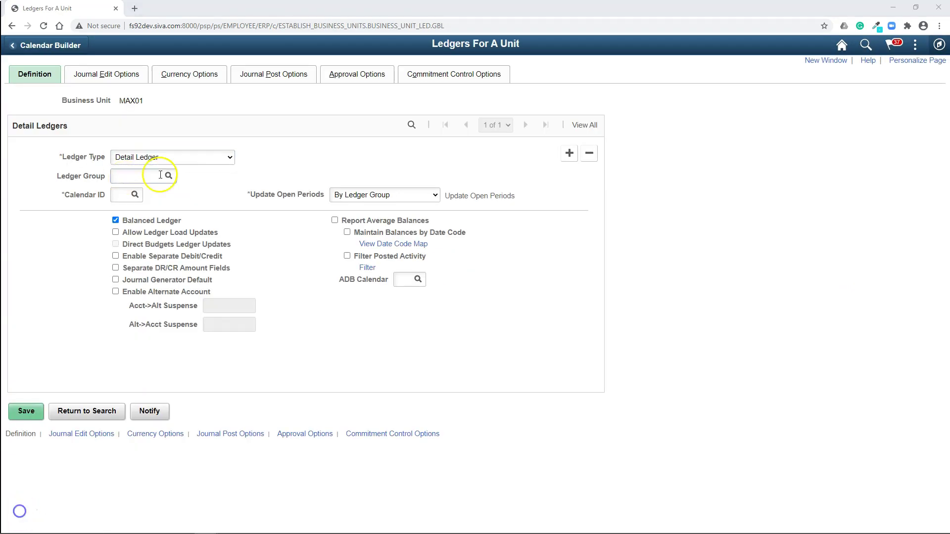
Step: Give the detail ledger ledger group MXRECORD and calendar MX, mark it Journal Generator default, and save
left_click(128, 179)
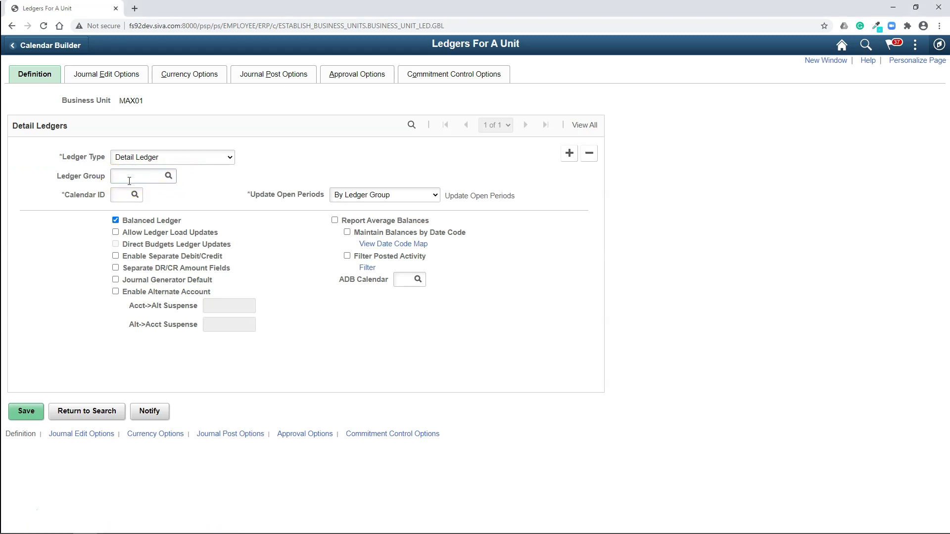
type("MX")
left_click(124, 208)
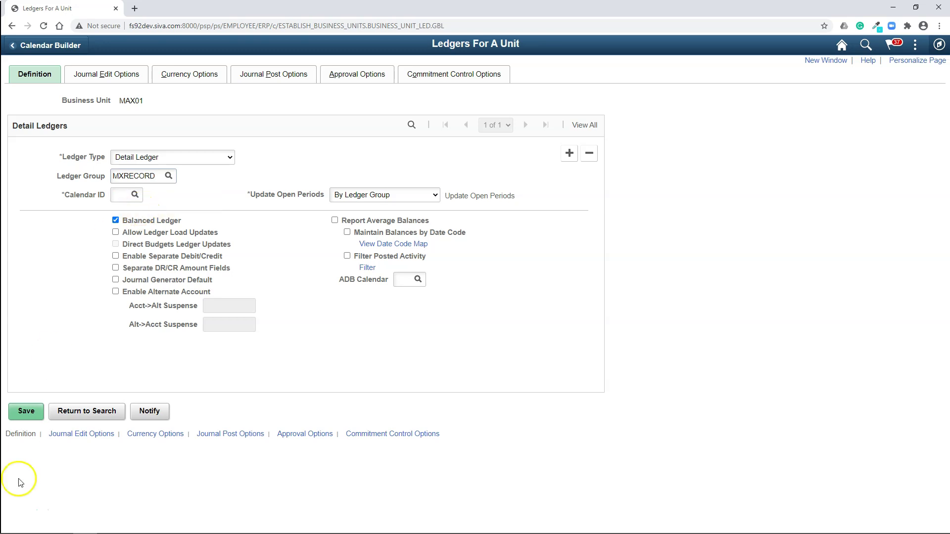
left_click(121, 196)
left_click(121, 196)
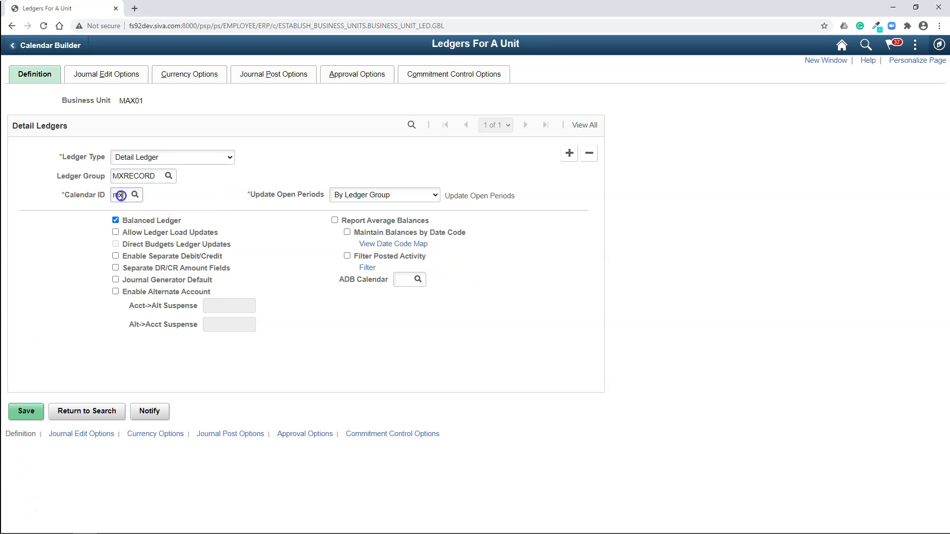
type("mx")
key("Tab")
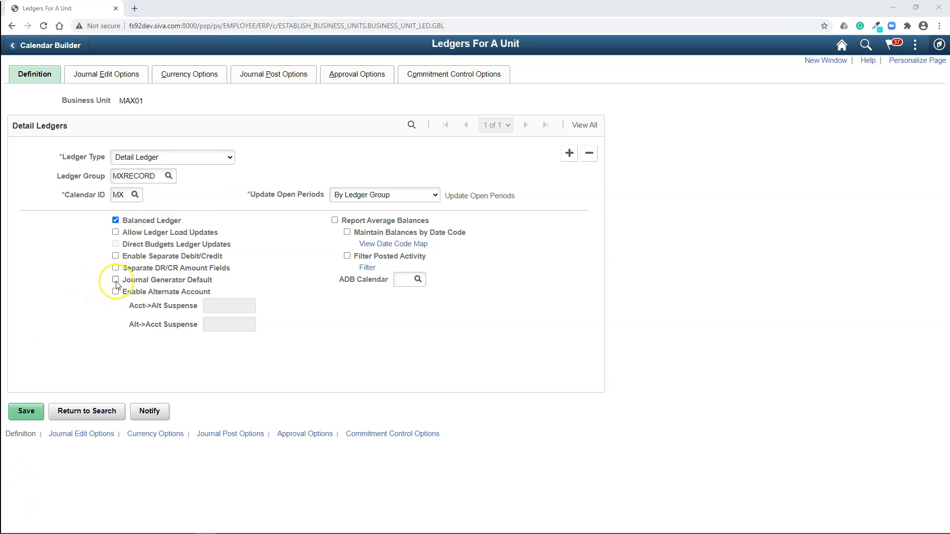
left_click(116, 280)
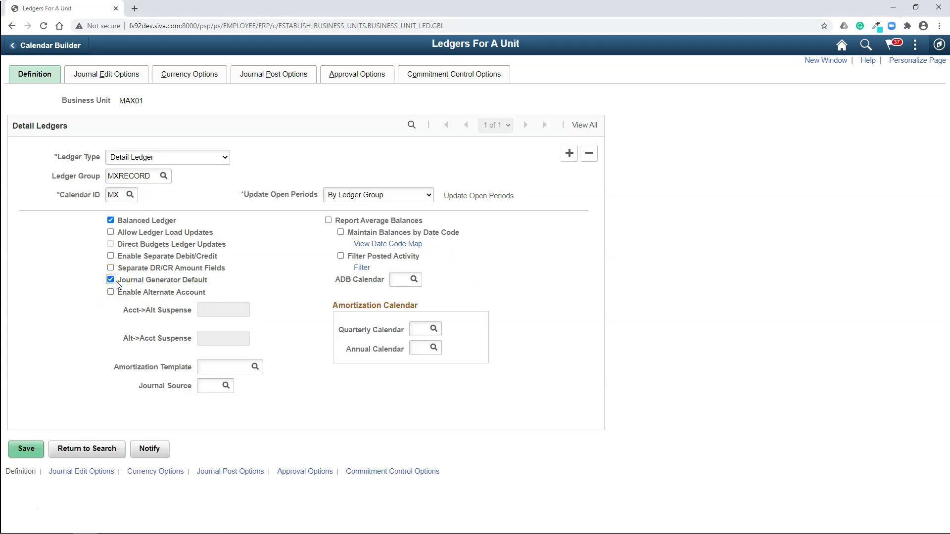
left_click(26, 450)
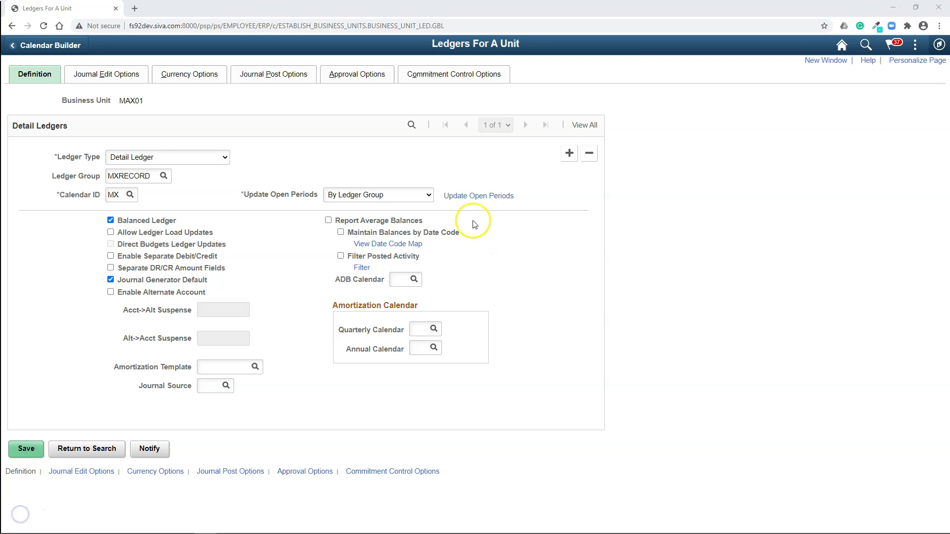
Step: Update MXRECORD's open periods for all transaction types, changing adjustment year 2019 to 2020, and save past the warning
left_click(477, 198)
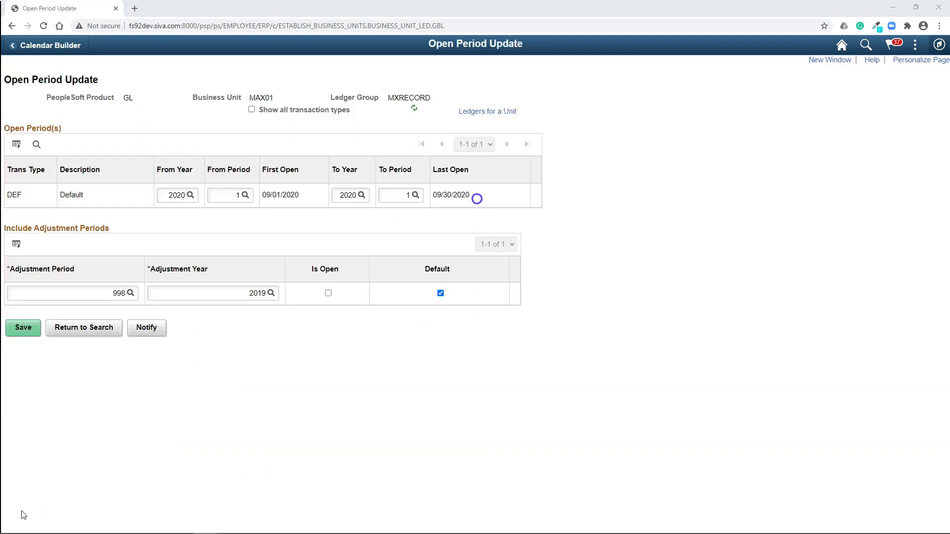
left_click(252, 110)
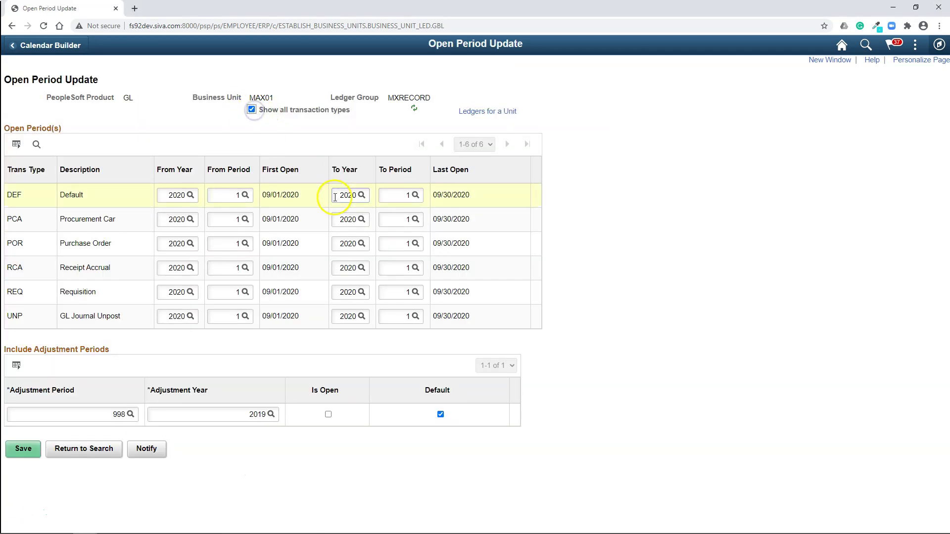
left_click(19, 513)
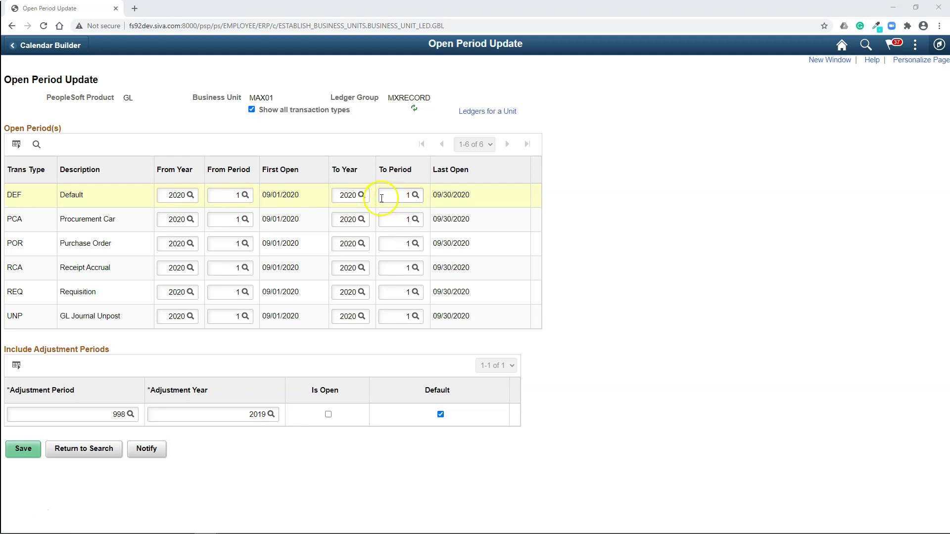
left_click(245, 418)
left_click_drag(245, 418, 286, 419)
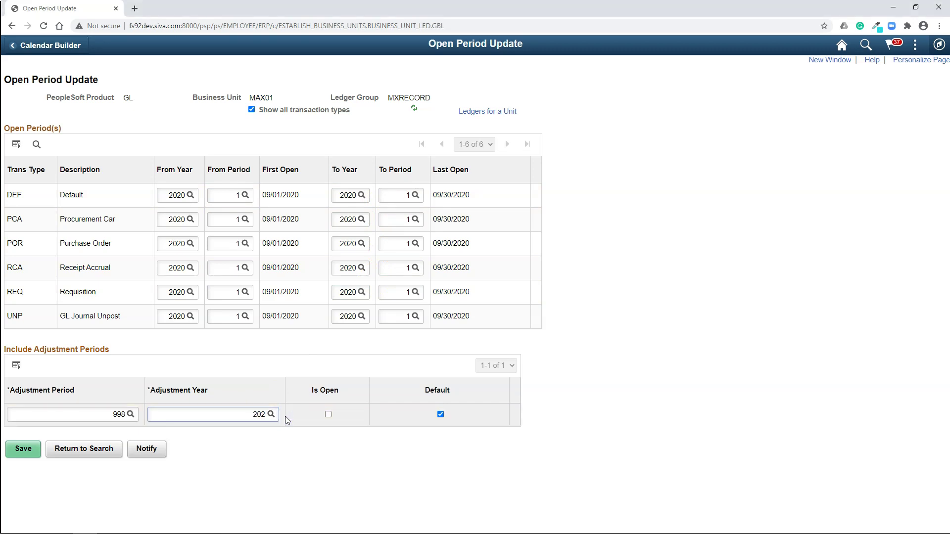
type("2020")
left_click(23, 450)
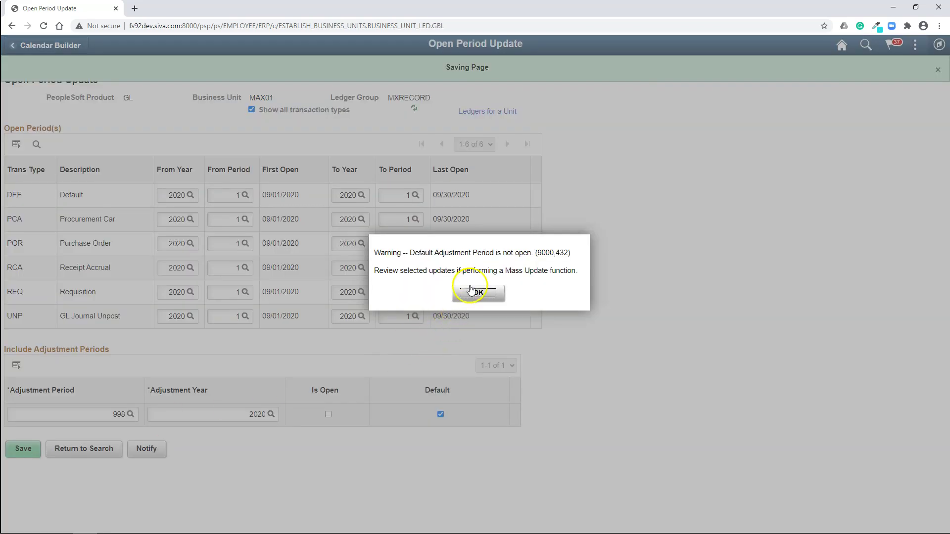
key("Return")
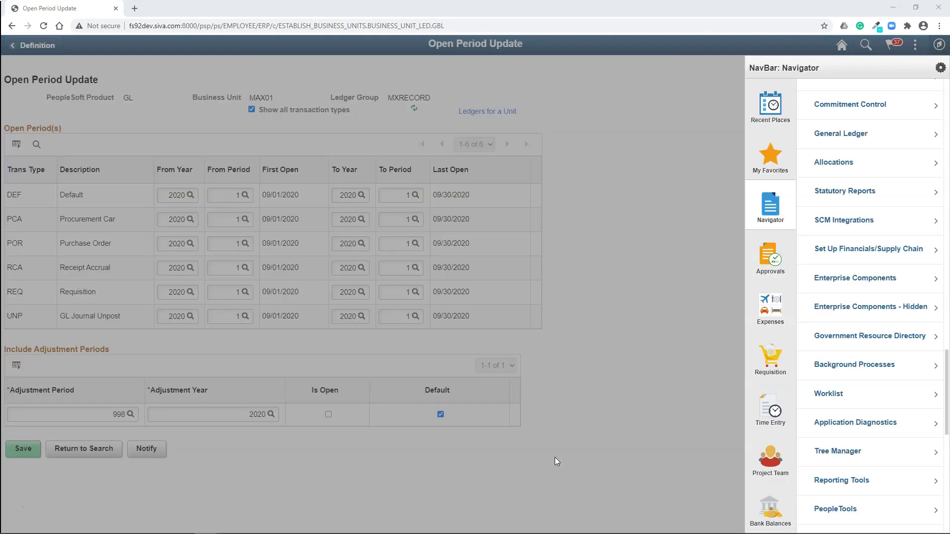
Step: Add a new MAX01 journal with ledger group MXRECORD and move to its lines
left_click(840, 135)
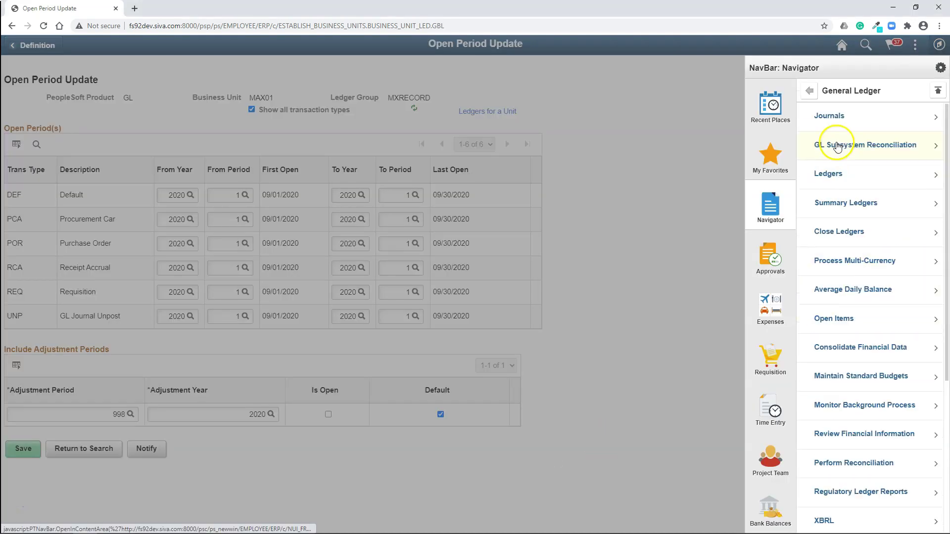
left_click(828, 118)
left_click(831, 120)
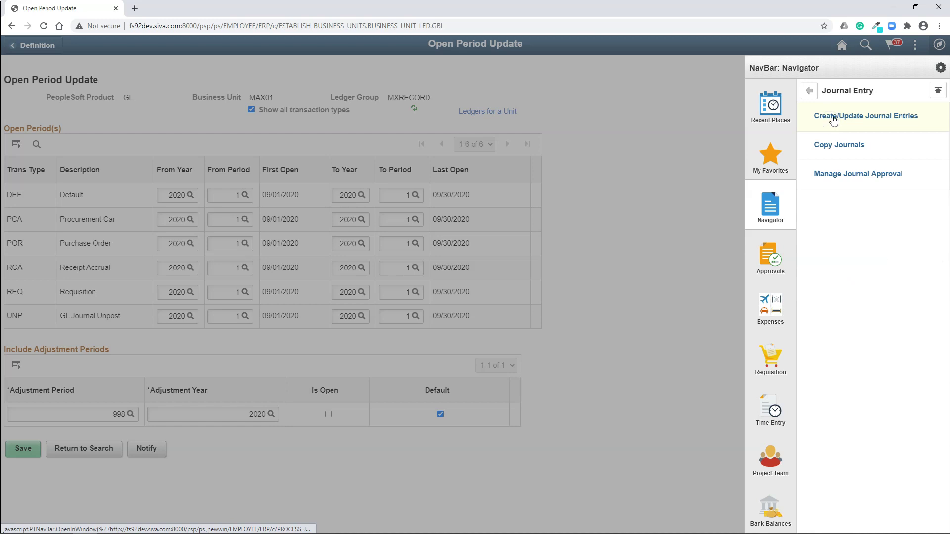
left_click(833, 120)
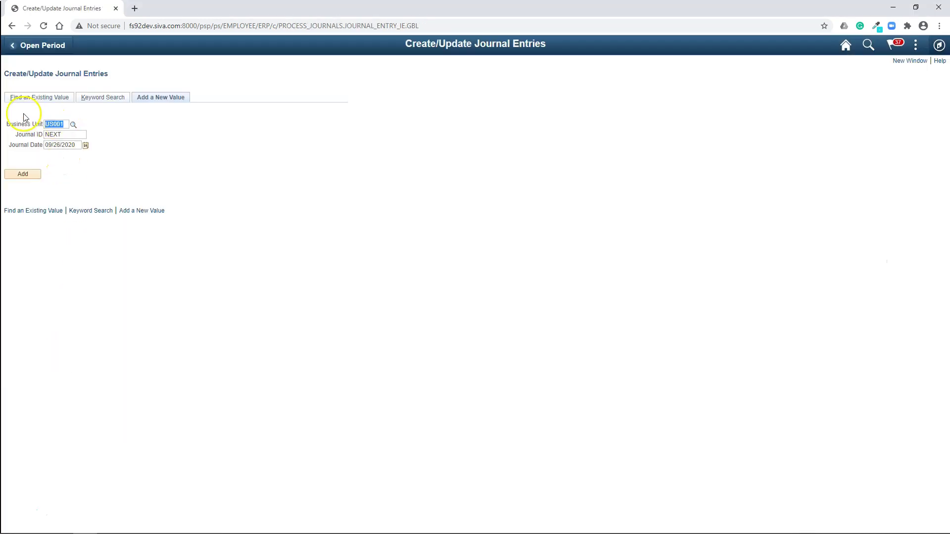
type("MAX01")
left_click(24, 176)
left_click(145, 138)
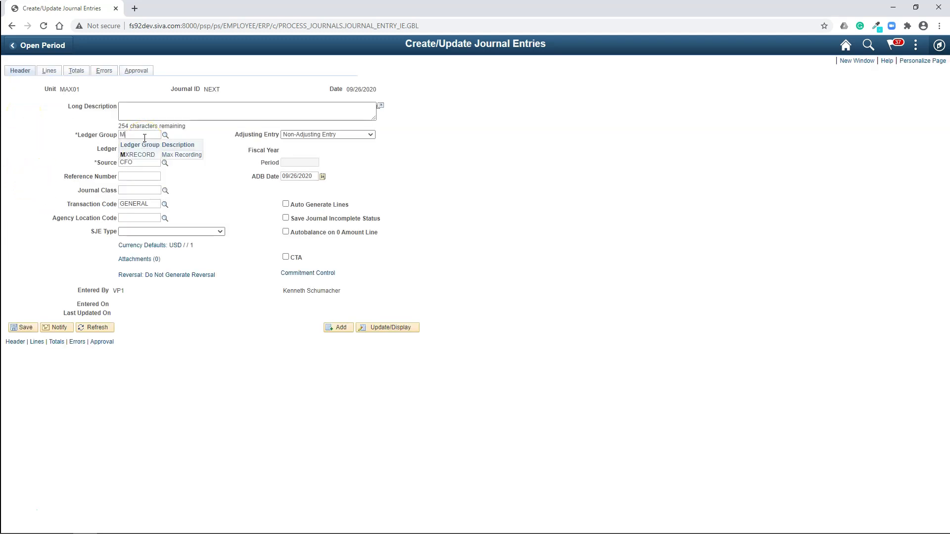
left_click(138, 155)
left_click(49, 71)
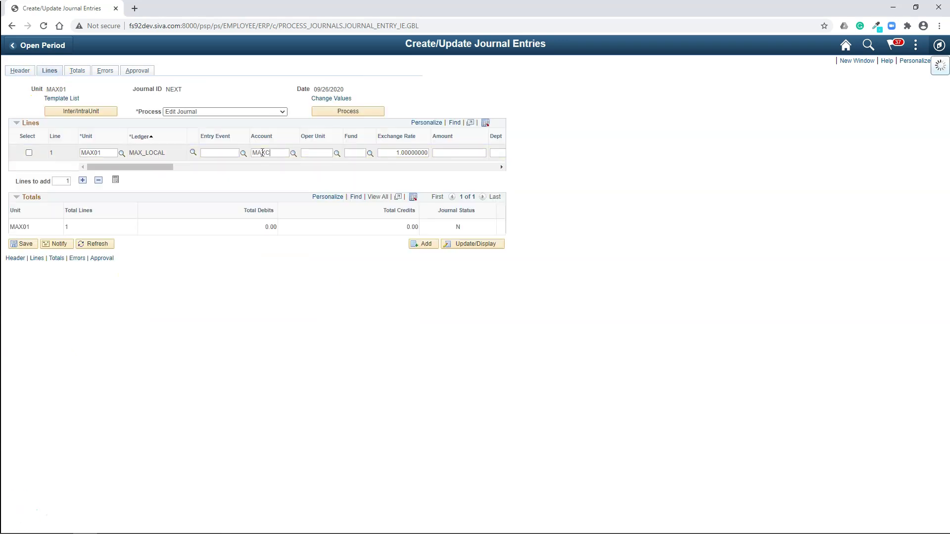
Step: Fill line 1 with account MAXCASH, department MAXSALES, product MPHONE and amount 500
type("AS")
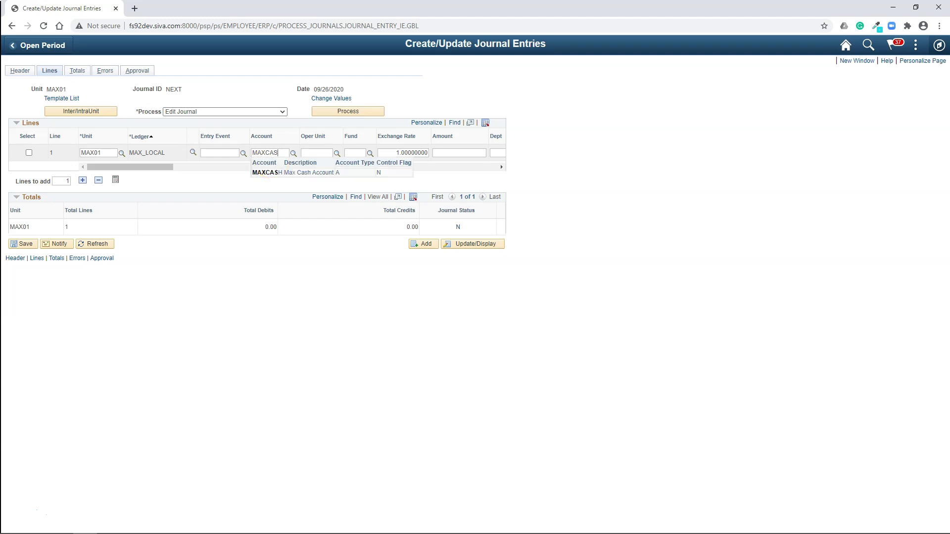
type("H")
left_click_drag(132, 167, 168, 168)
left_click(331, 153)
type("MAXSA")
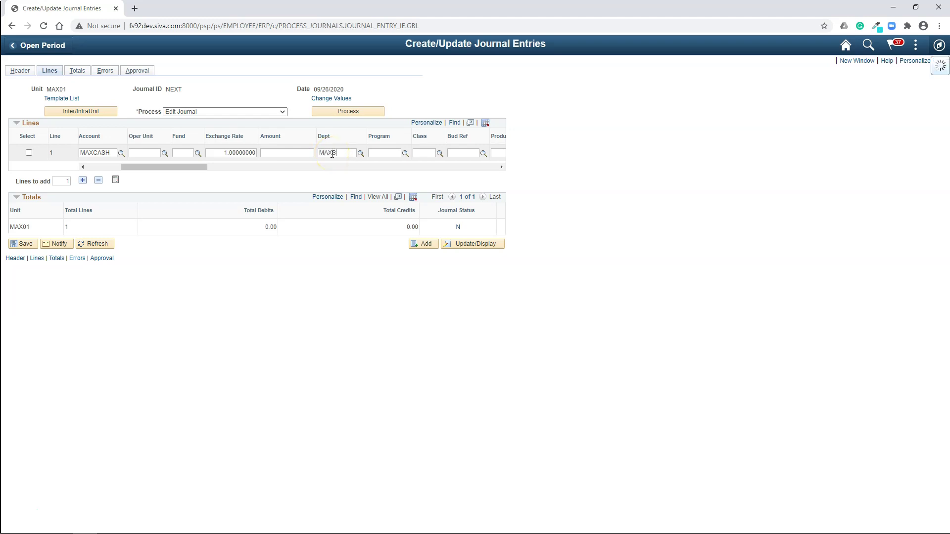
left_click(354, 181)
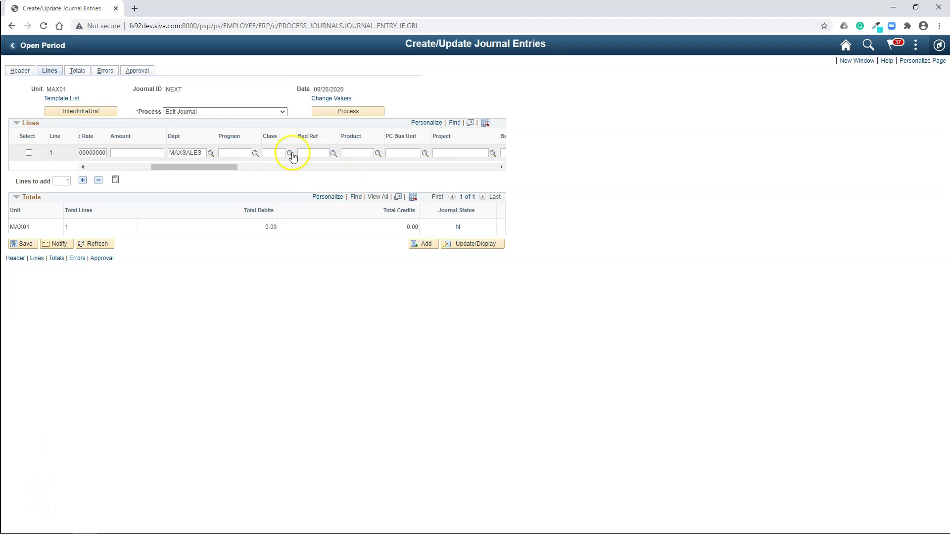
left_click(350, 153)
type("MPHONE")
left_click(270, 224)
left_click(144, 153)
type("500")
left_click(175, 183)
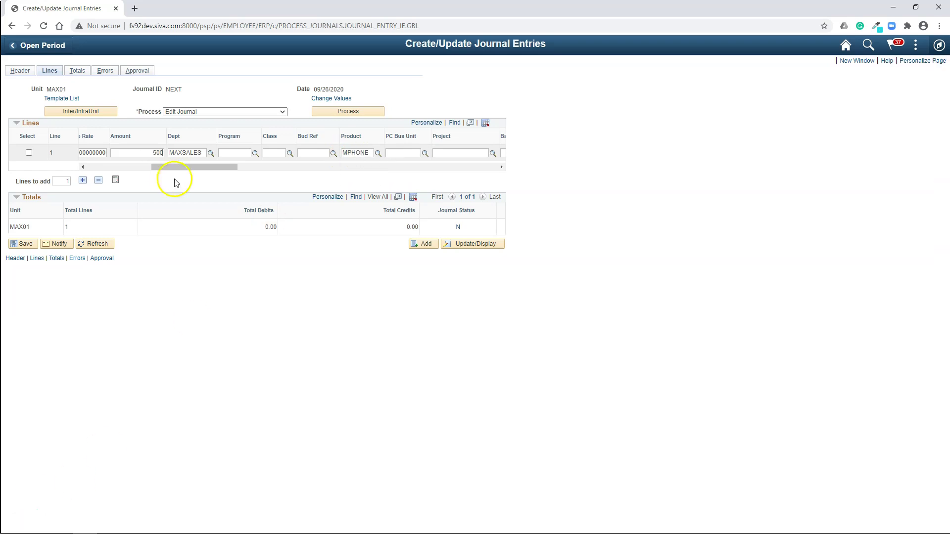
left_click(82, 180)
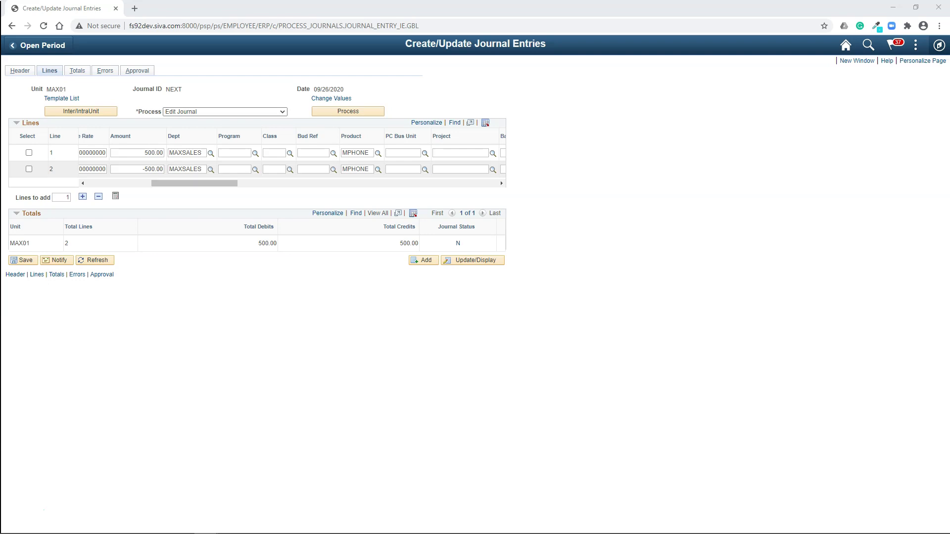
left_click_drag(142, 153, 120, 176)
left_click(167, 184)
left_click(195, 169)
left_click_drag(195, 170, 181, 168)
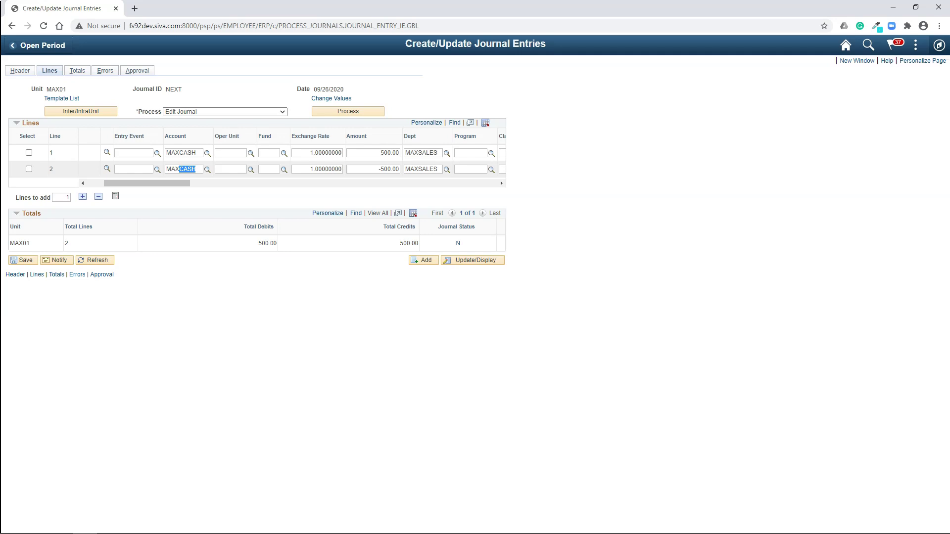
type("REV")
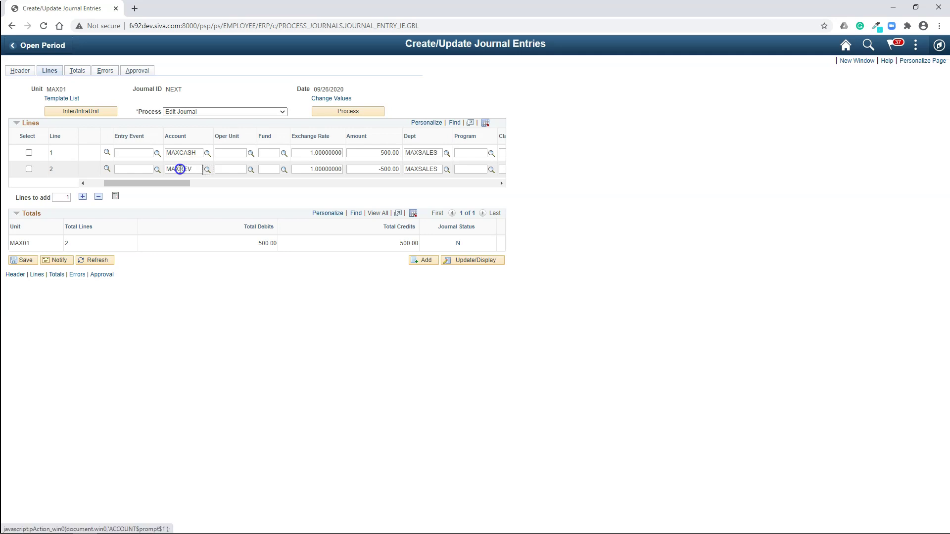
double_click(385, 169)
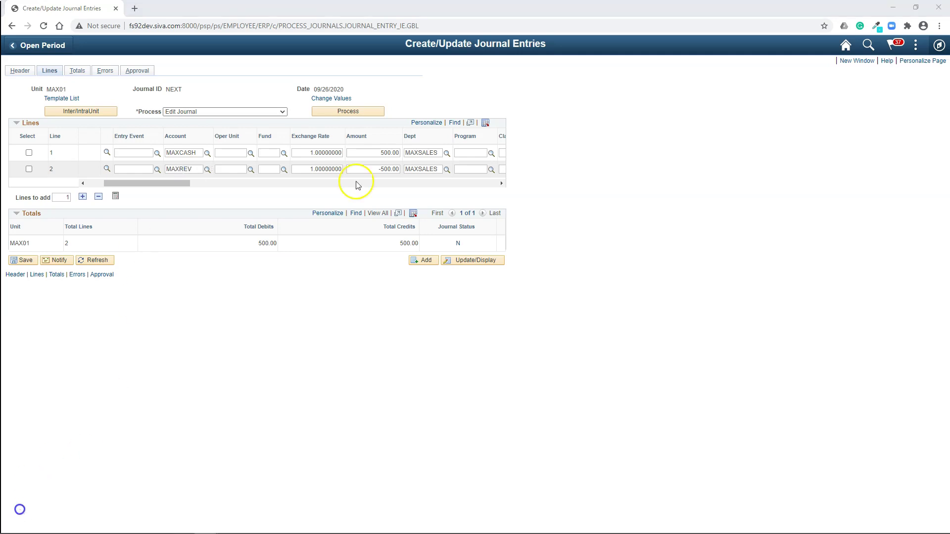
left_click(23, 260)
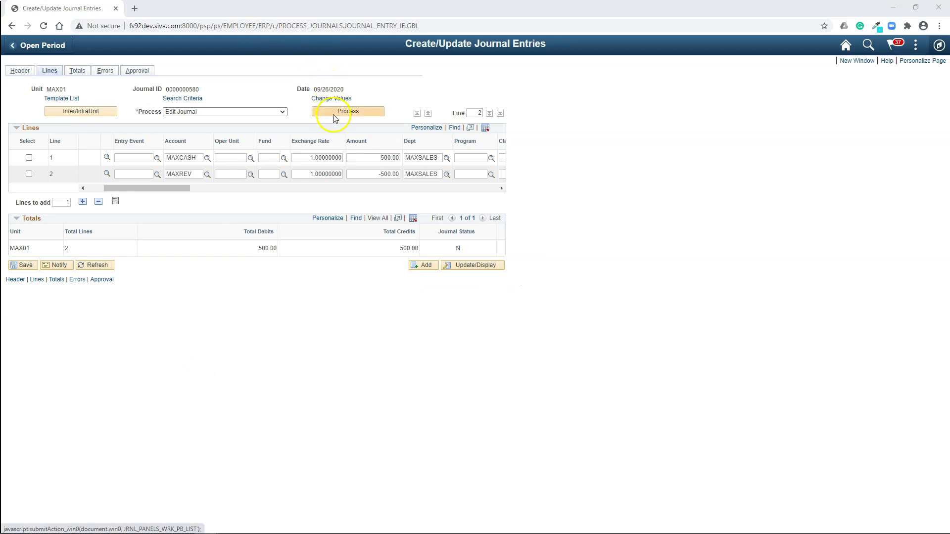
left_click(336, 117)
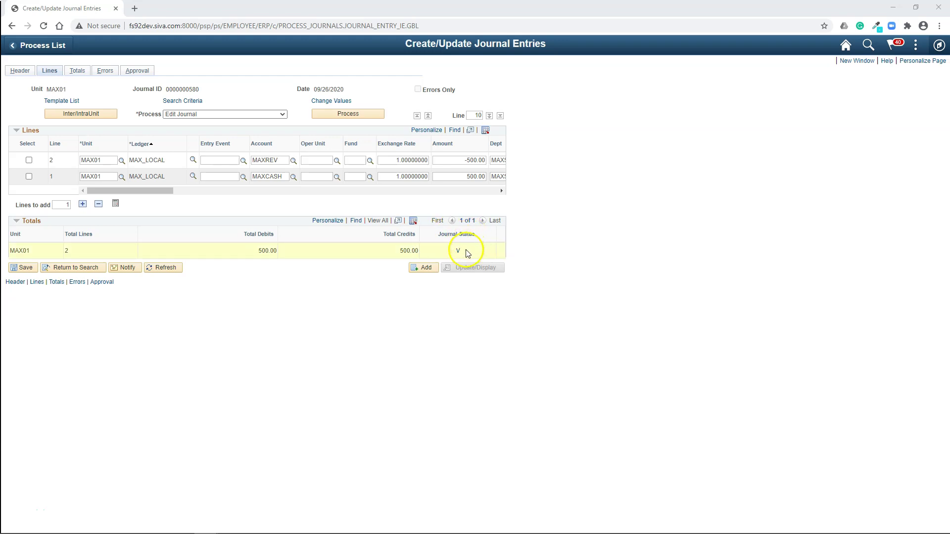
left_click(220, 113)
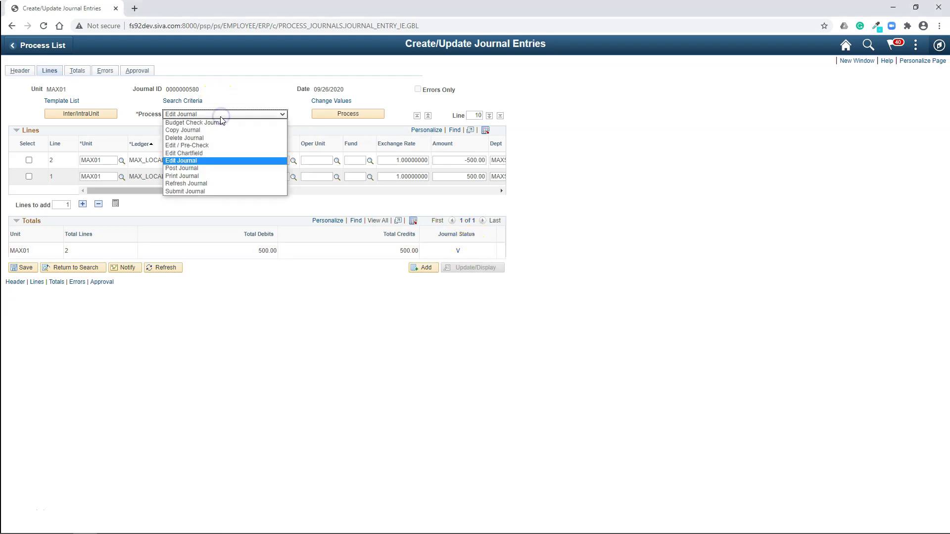
left_click(183, 168)
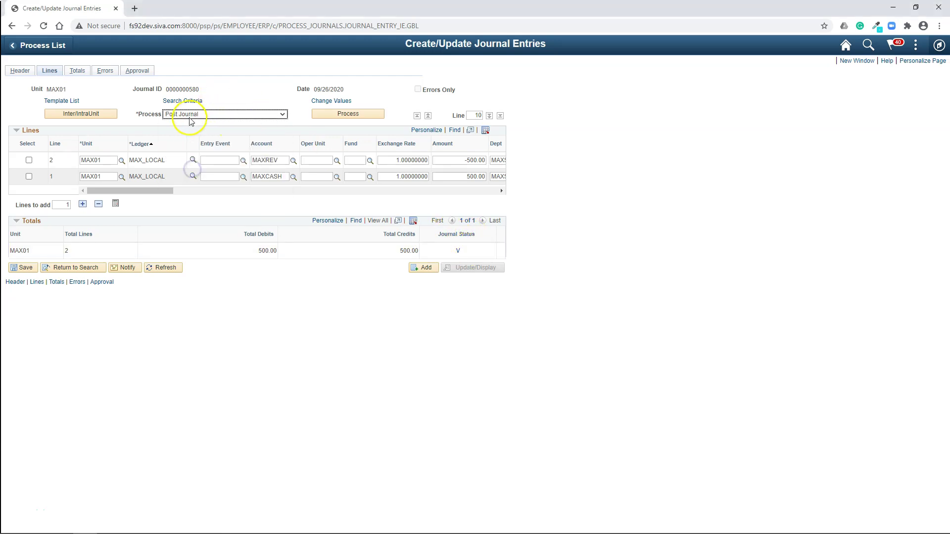
left_click(343, 114)
left_click(417, 298)
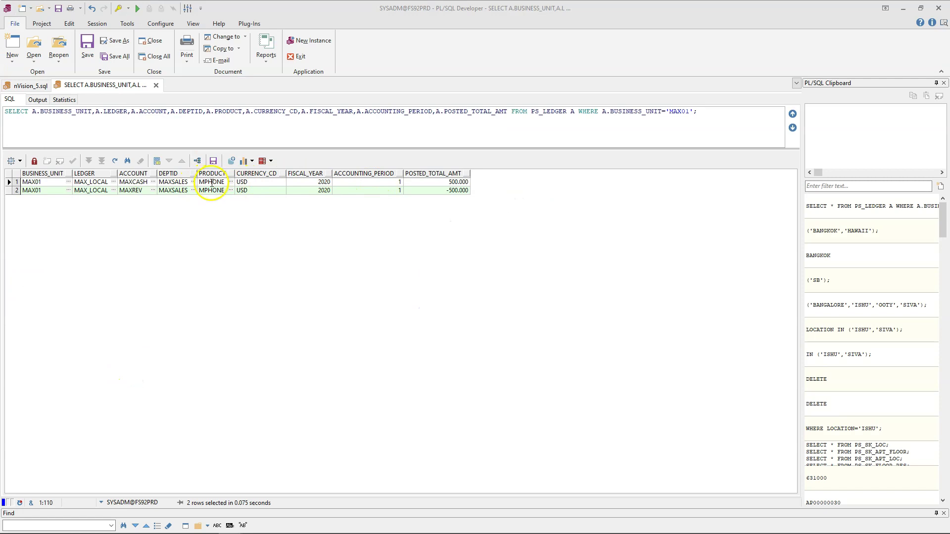
left_click(212, 183)
key("Left")
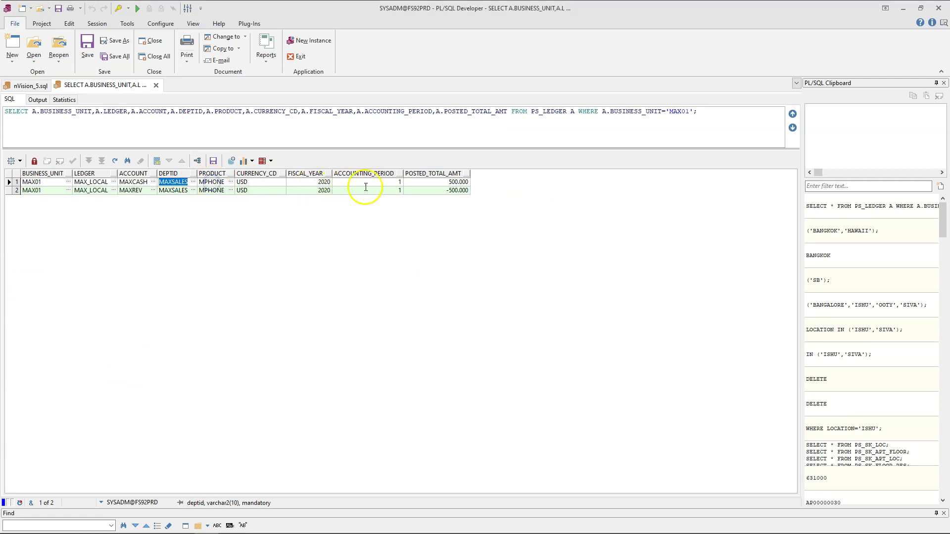
left_click(394, 183)
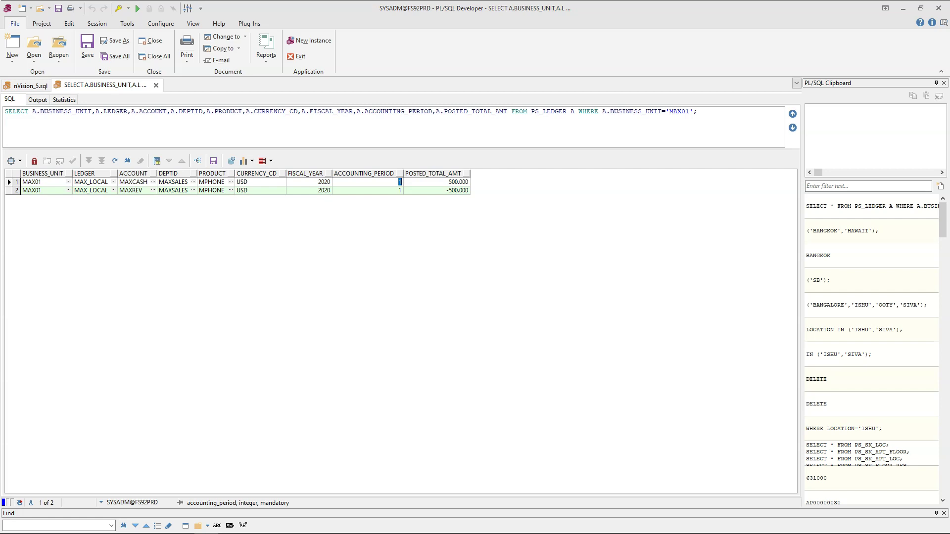
left_click(448, 182)
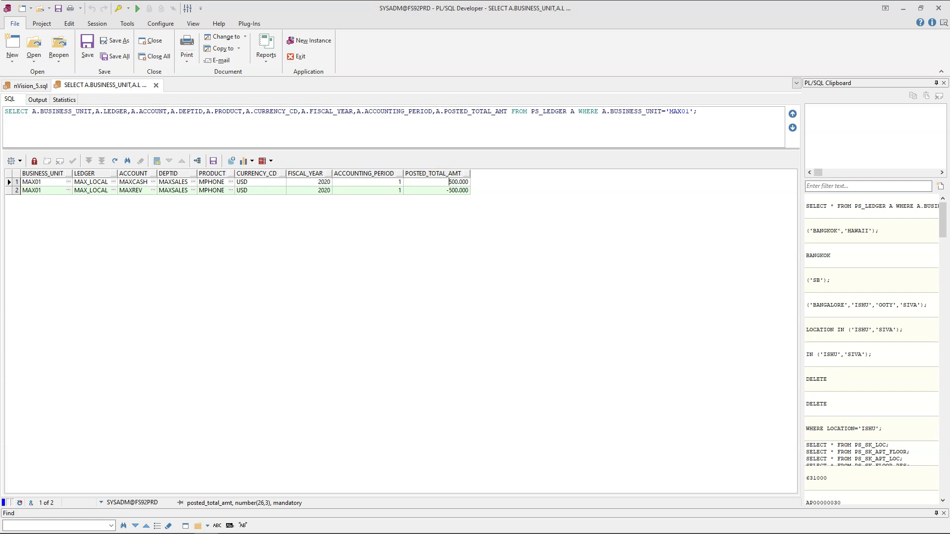
left_click(237, 188)
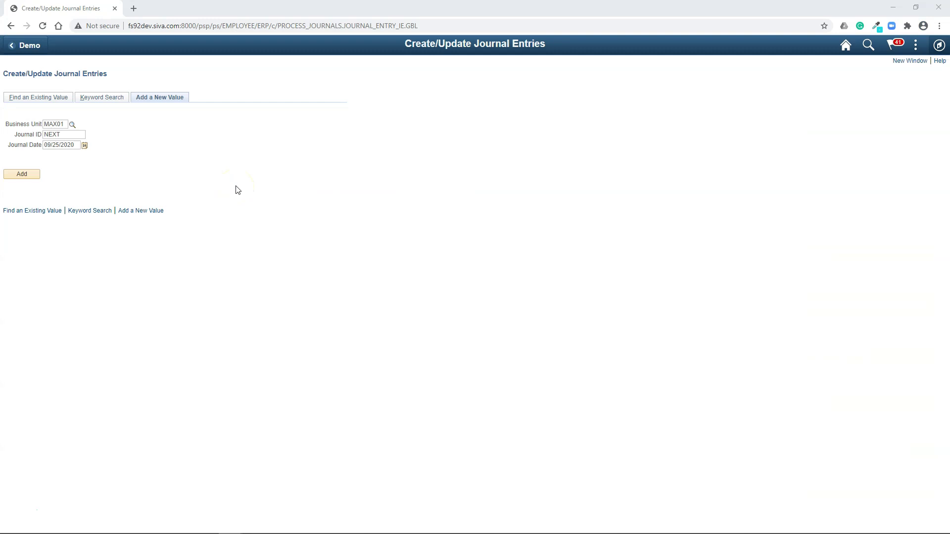
Step: Start a new MAX01 journal with ledger group MAX_LOCAL and move to its lines
left_click(29, 173)
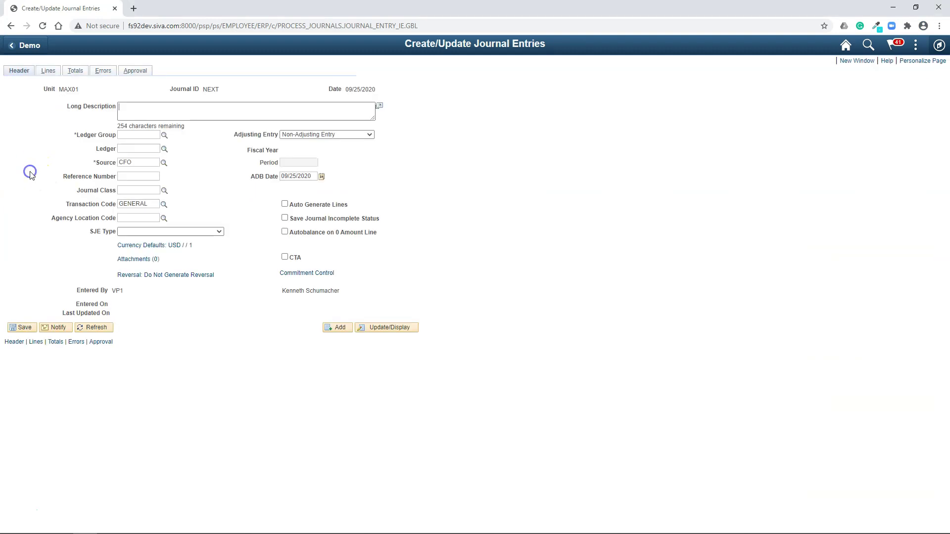
left_click(138, 134)
type("MAX_LOCAL")
left_click(48, 71)
Step: Fill line 1 with account MAXCASH, product MPHONE, department MAXSALES and amount 1000
left_click(267, 153)
type("MXCASH")
left_click(214, 168)
left_click(356, 154)
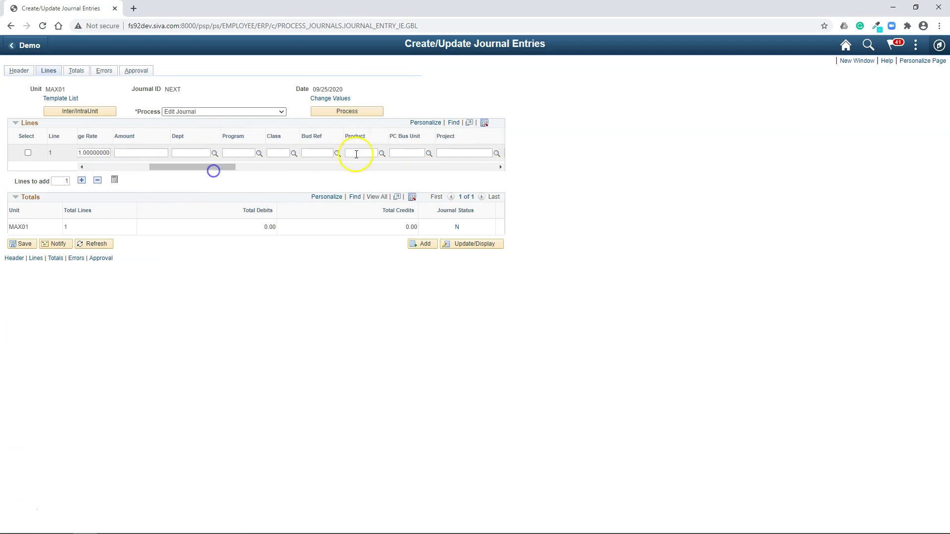
type("MPHONE")
left_click(359, 182)
left_click(198, 155)
type("MAXSALES")
left_click(263, 167)
left_click(155, 168)
left_click(370, 153)
type("1000")
left_click(81, 180)
left_click(195, 168)
mouse_move(178, 183)
left_mouse_down()
mouse_move(221, 188)
mouse_move(168, 187)
left_mouse_up()
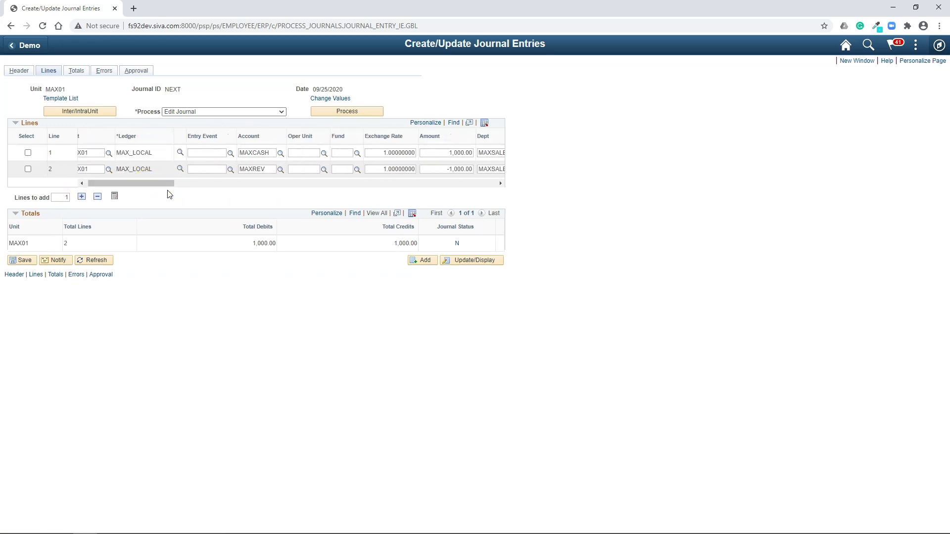
left_click(141, 191)
left_click(28, 260)
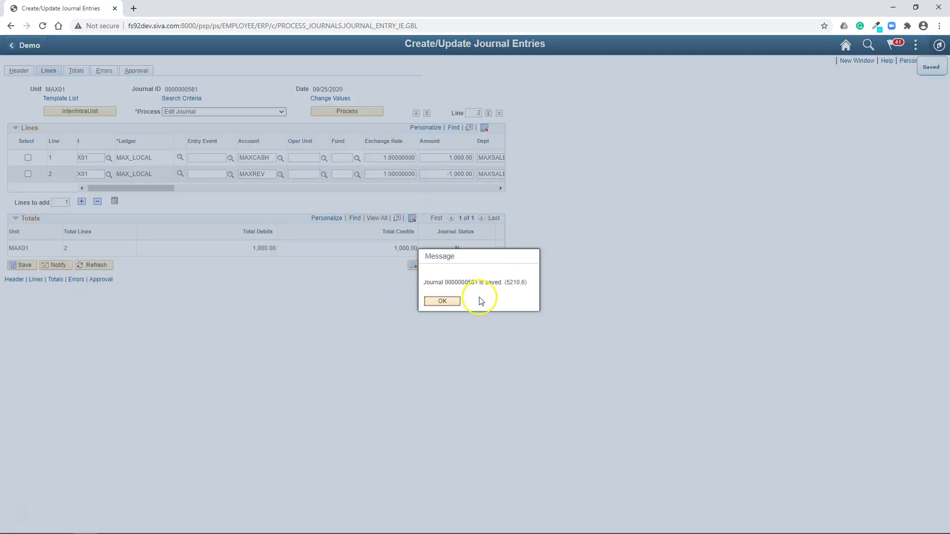
left_click(452, 302)
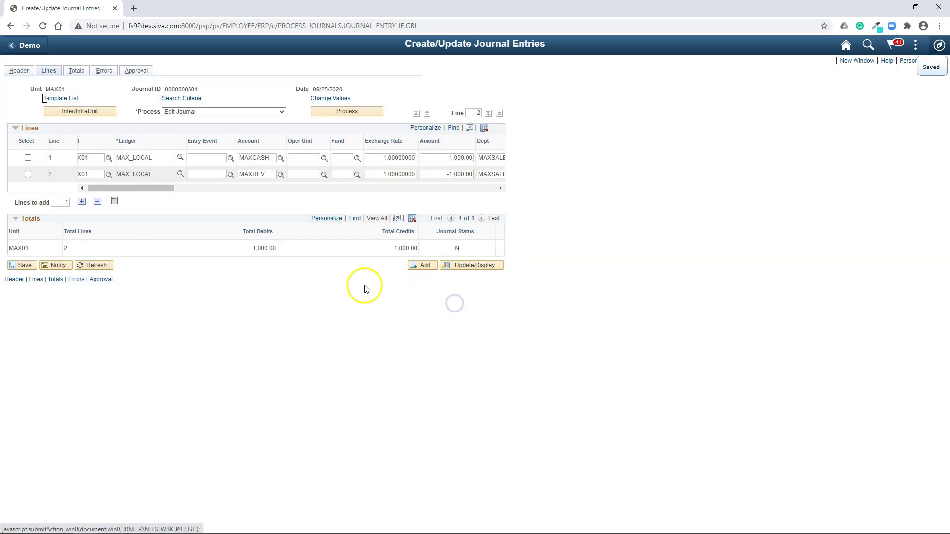
left_click(347, 112)
left_click(223, 114)
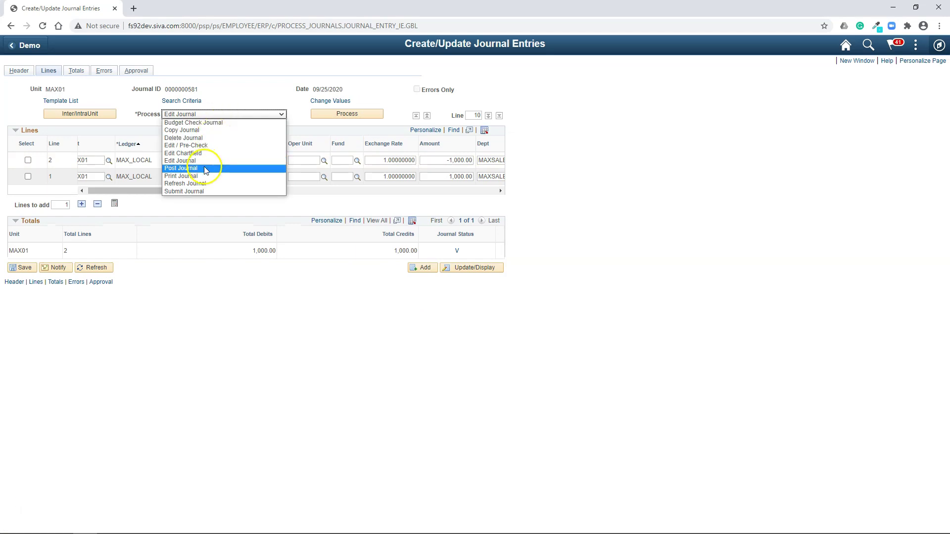
left_click(263, 166)
left_click(346, 114)
left_click(418, 302)
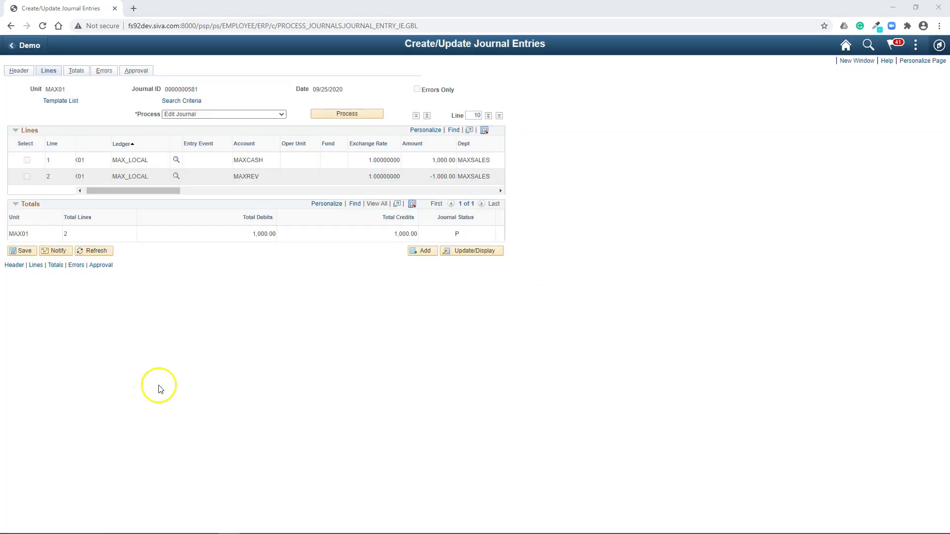
Step: Re-run the PS_LEDGER query in PL/SQL Developer and check MAXCASH's posted total of 1500
key("alt+Tab")
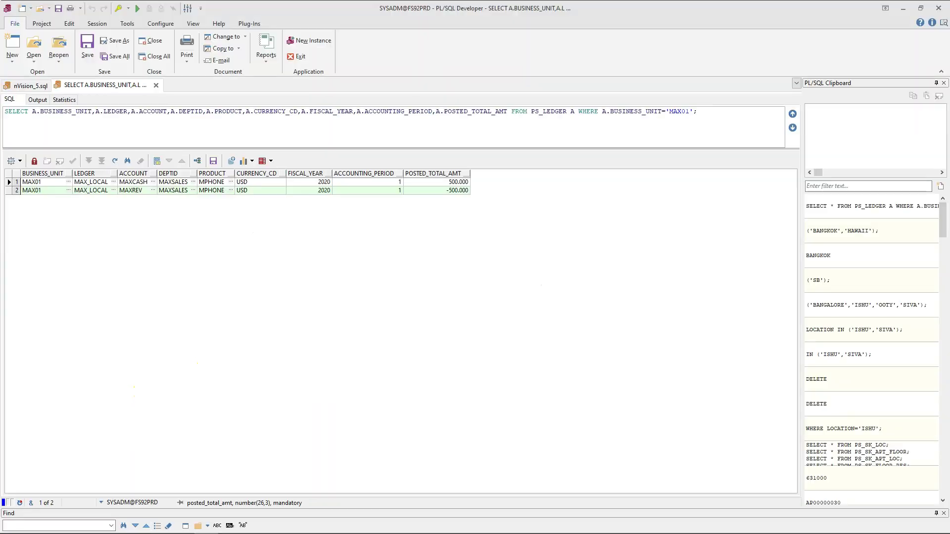
left_click(208, 113)
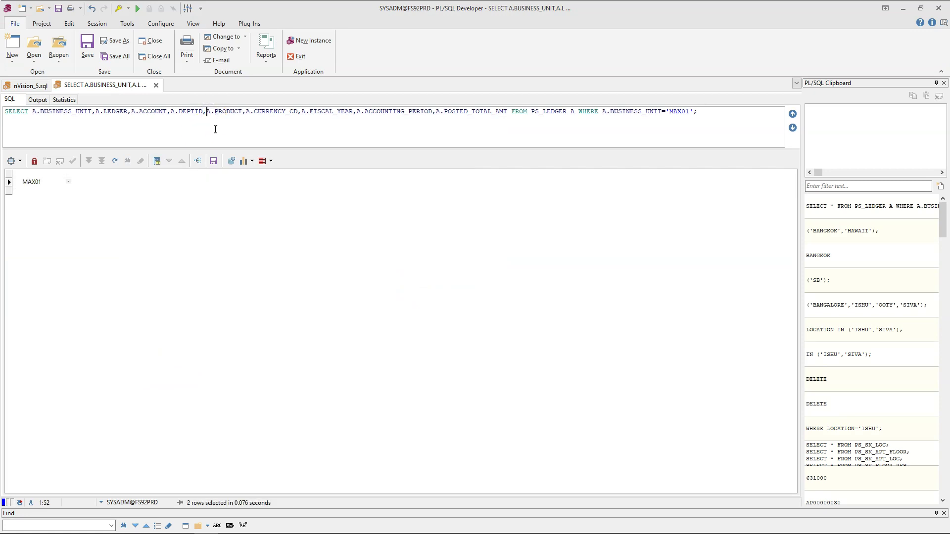
key("F8")
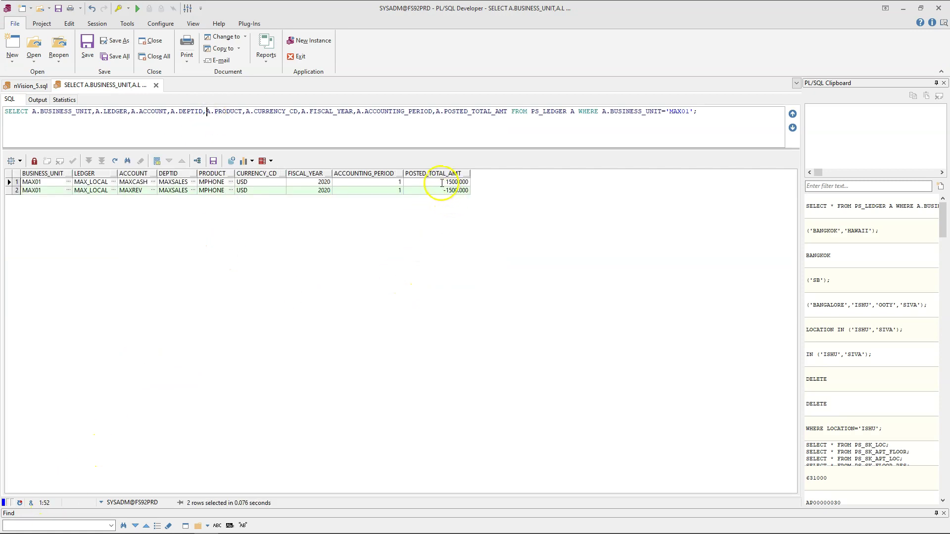
left_click(443, 183)
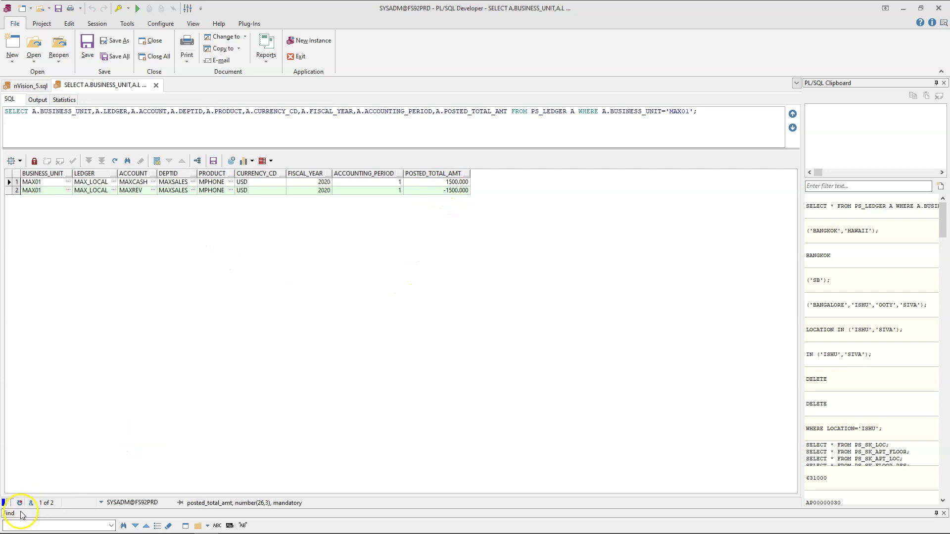
left_click_drag(434, 183, 474, 186)
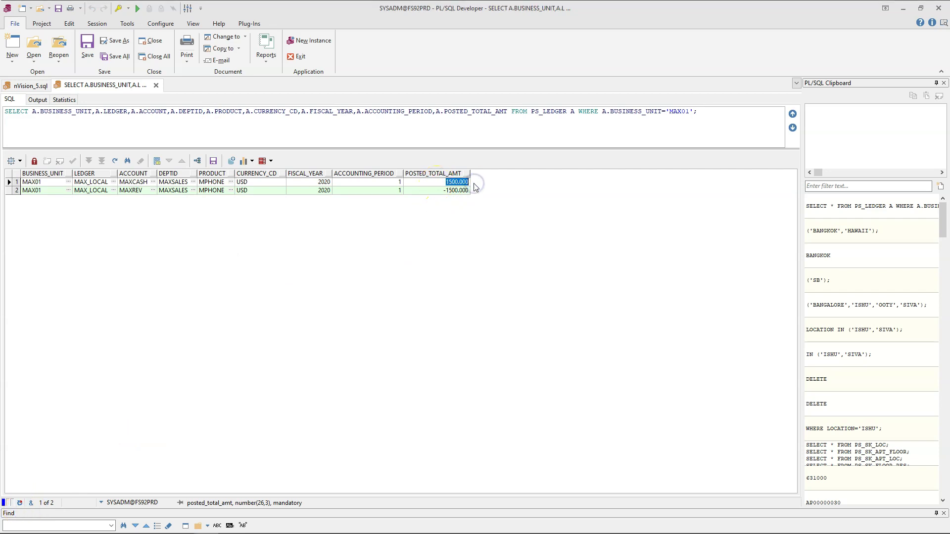